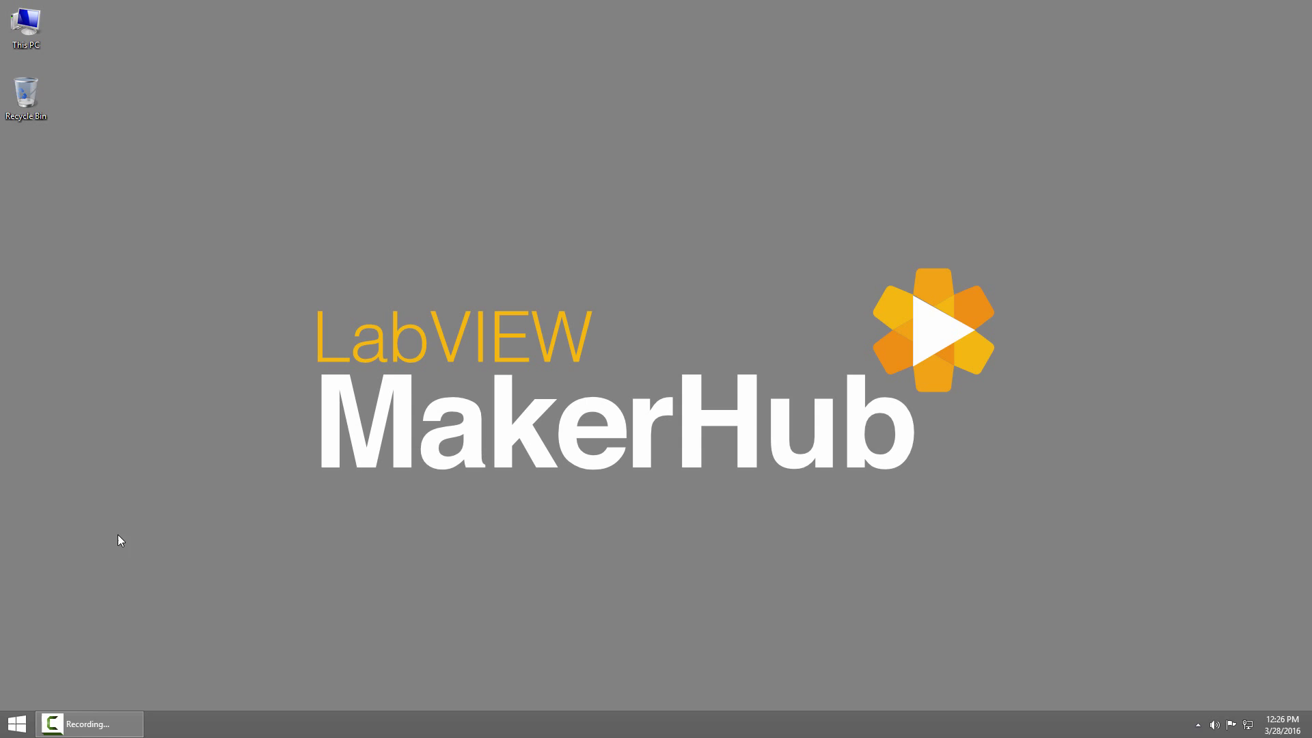
Launch LabVIEW myRIO 2014 from the Windows Start screen.
{"action": "left_click", "coordinate": [29, 733]}
Launch LabVIEW and begin activating its components via Help > Activate LabVIEW Components.
{"action": "left_click", "coordinate": [337, 188]}
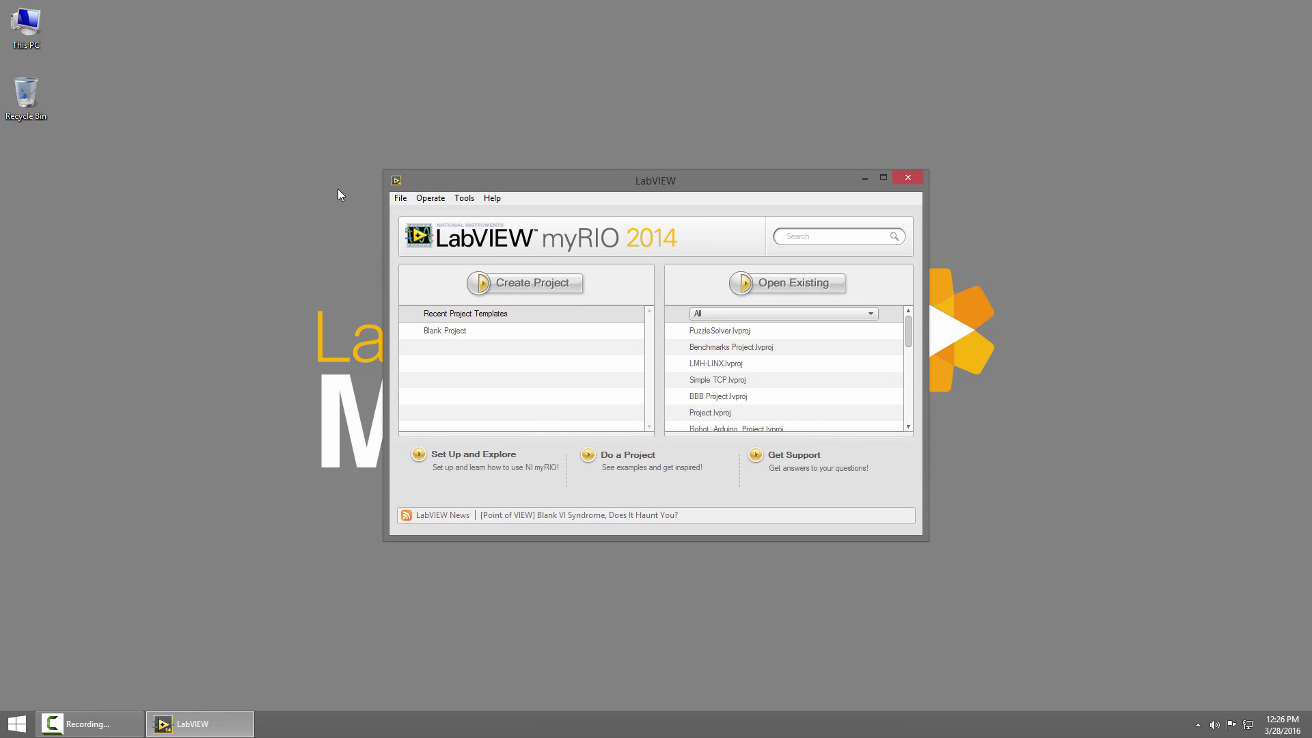
{"action": "left_click", "coordinate": [491, 198]}
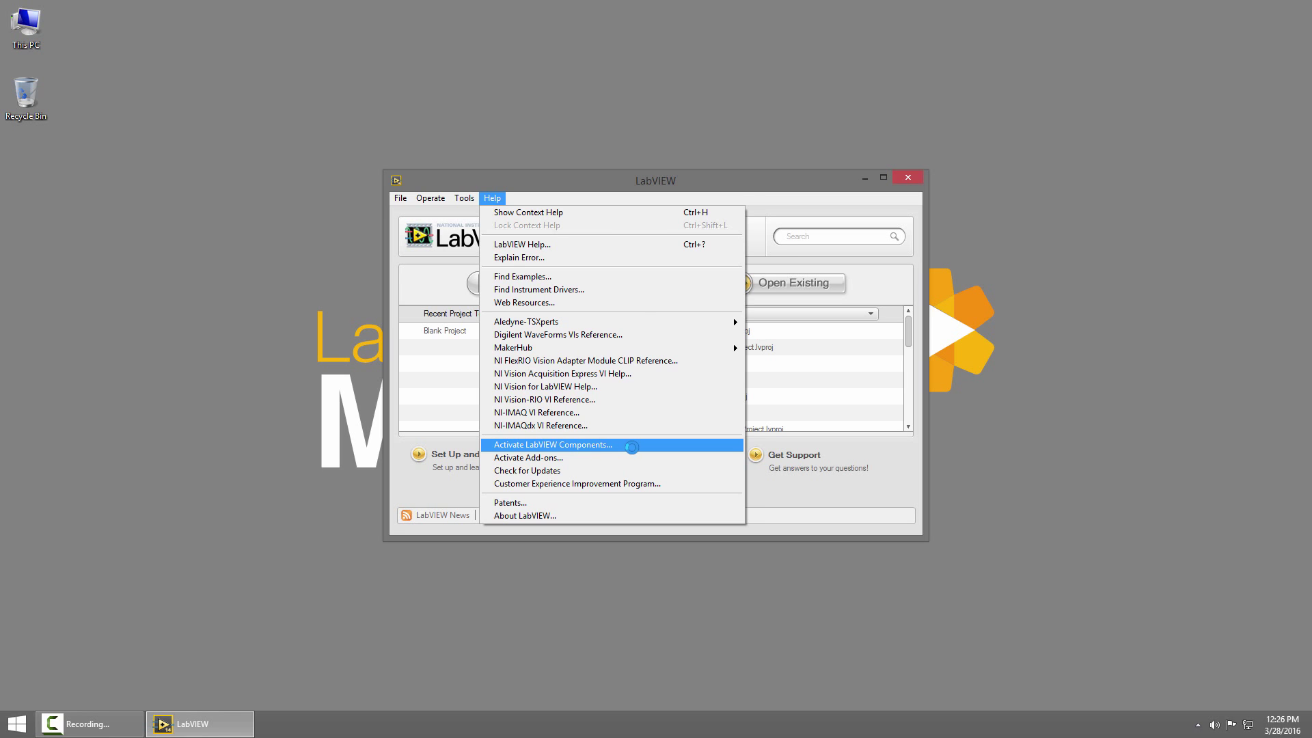
{"action": "left_click", "coordinate": [632, 446]}
Inspect the LabVIEW 2014 SP1 Full Development System and Application Builder licenses, leaving them activated.
{"action": "left_click", "coordinate": [624, 407]}
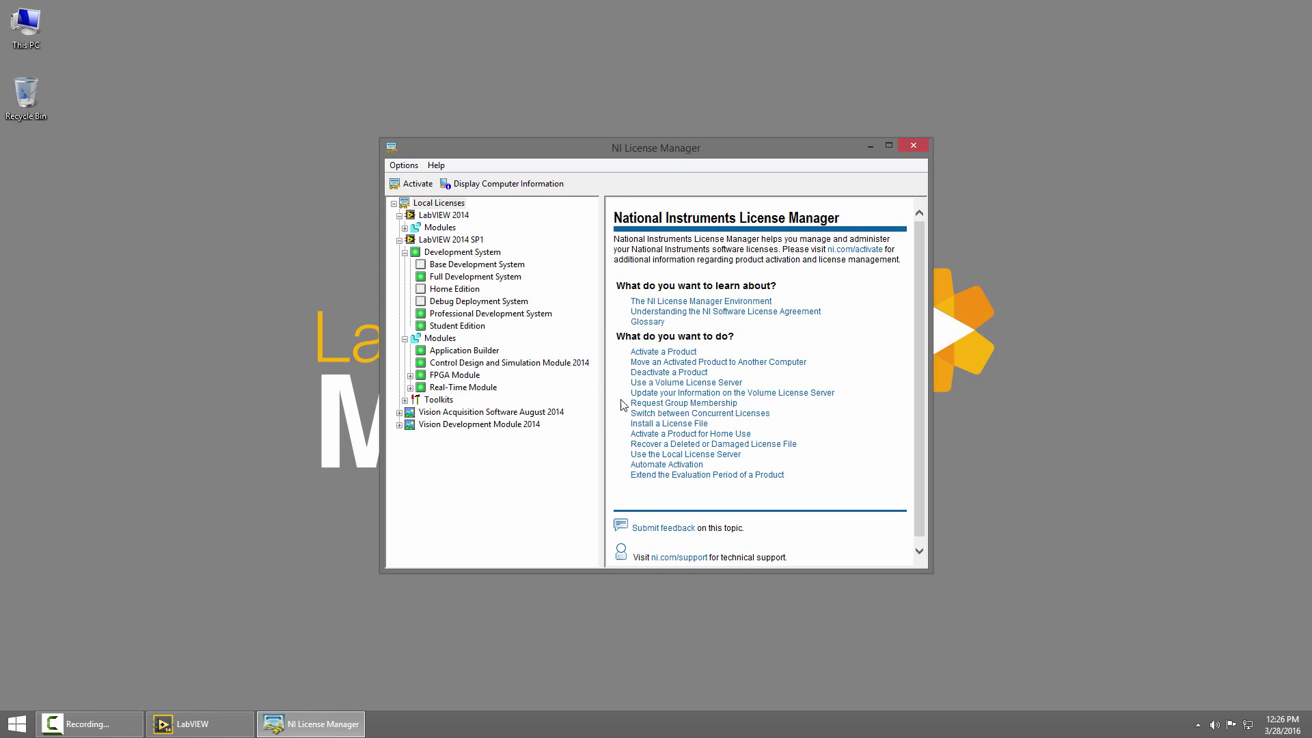
{"action": "left_click", "coordinate": [457, 241]}
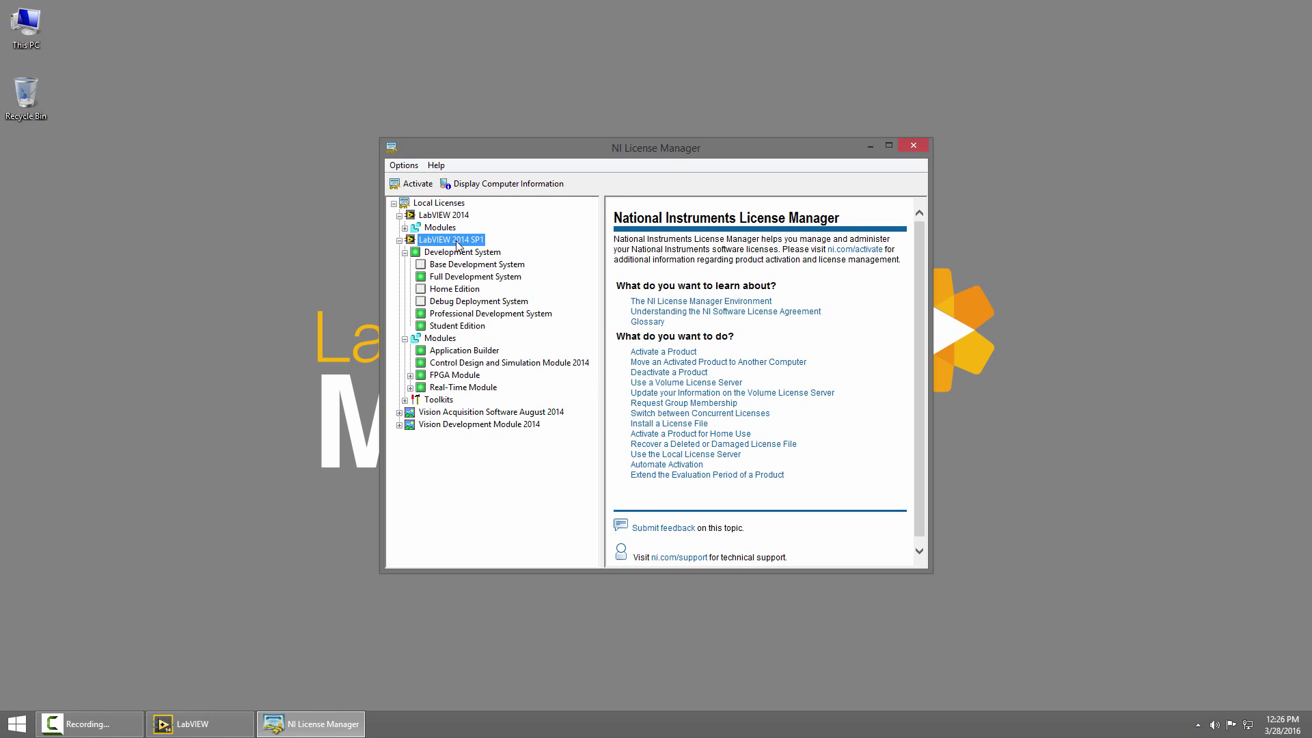
{"action": "left_click", "coordinate": [466, 277]}
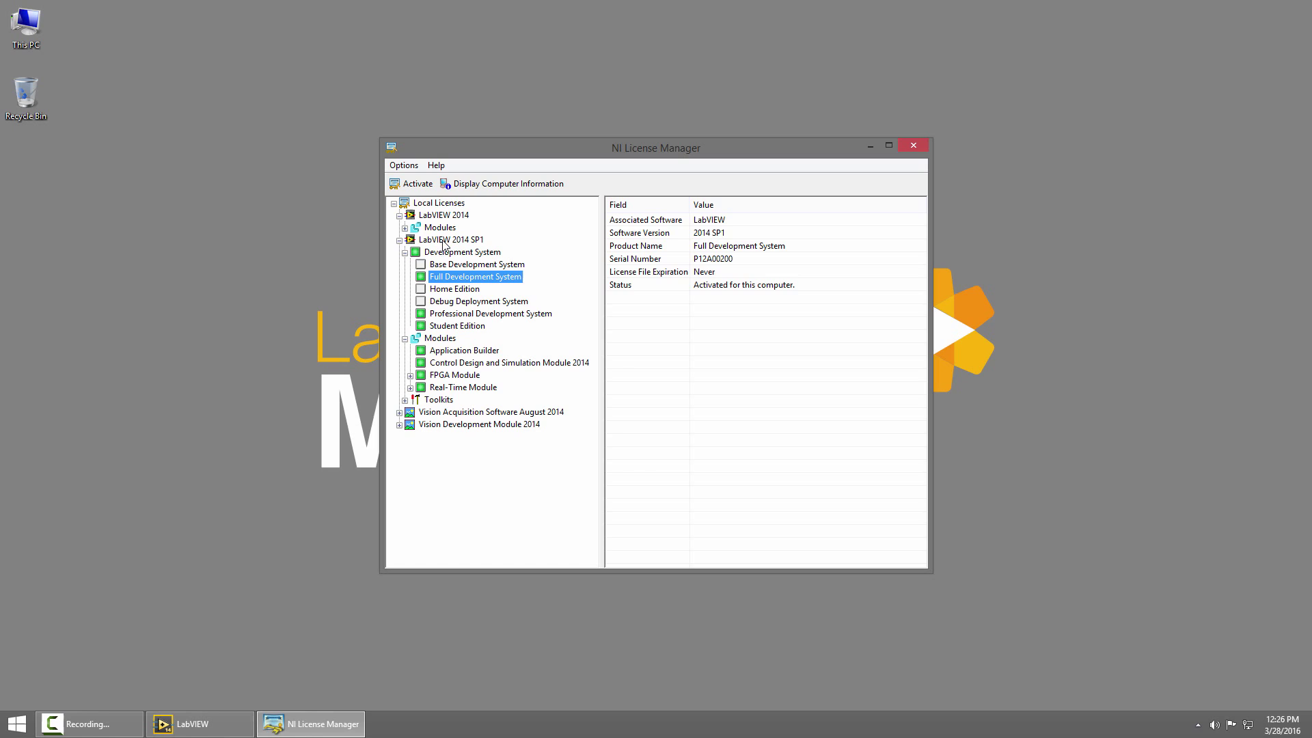
{"action": "left_click", "coordinate": [483, 354]}
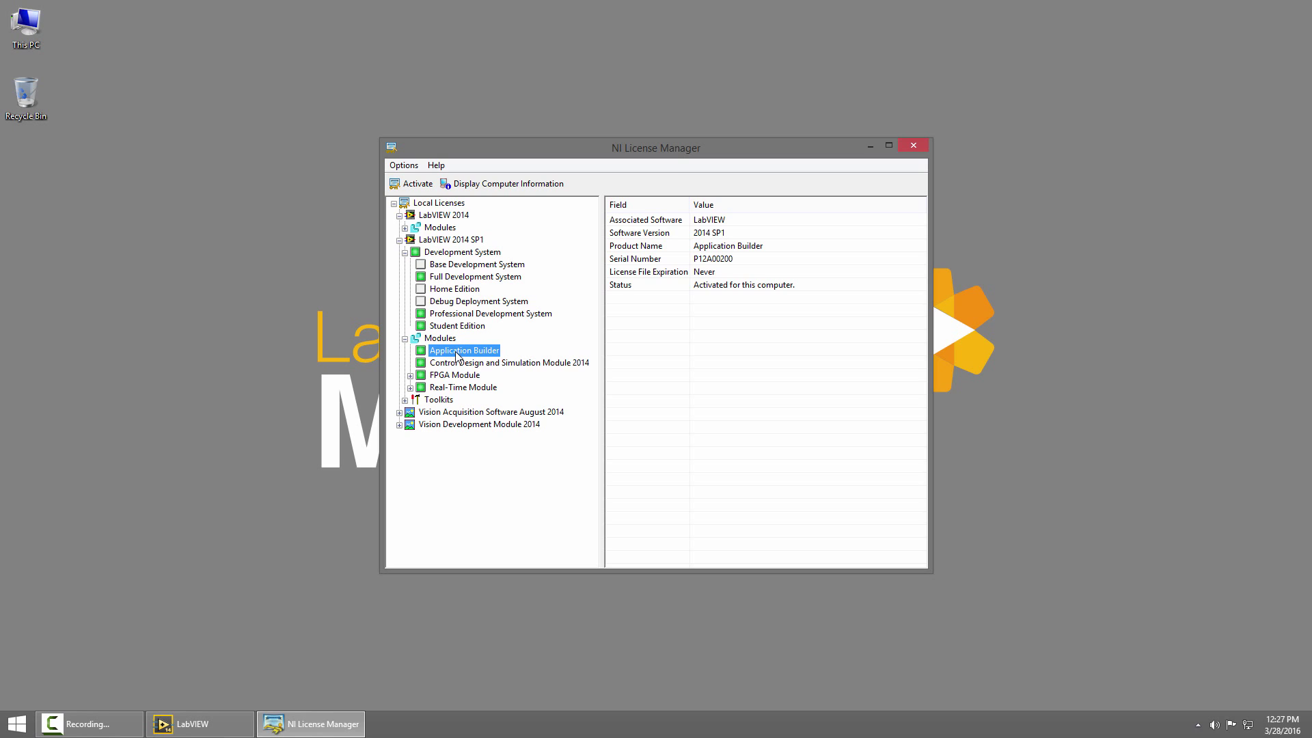
{"action": "right_click", "coordinate": [456, 355]}
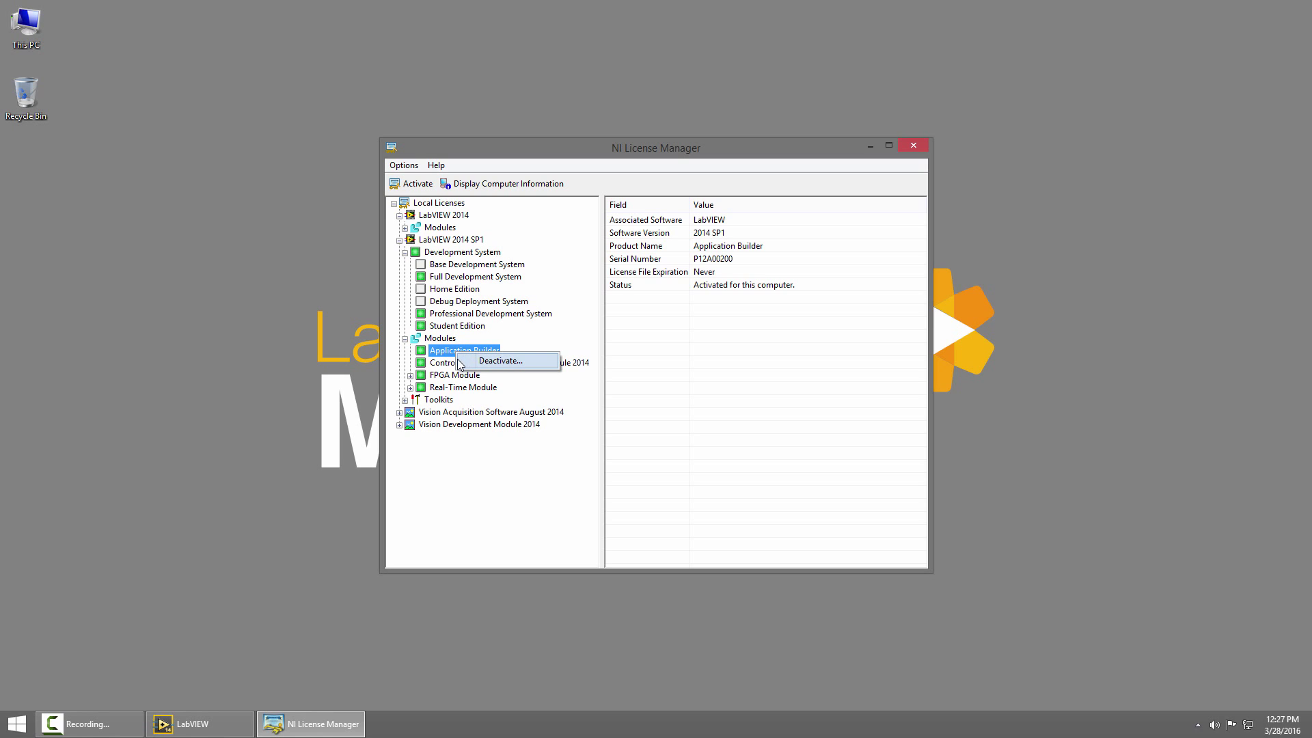
{"action": "left_click", "coordinate": [436, 356]}
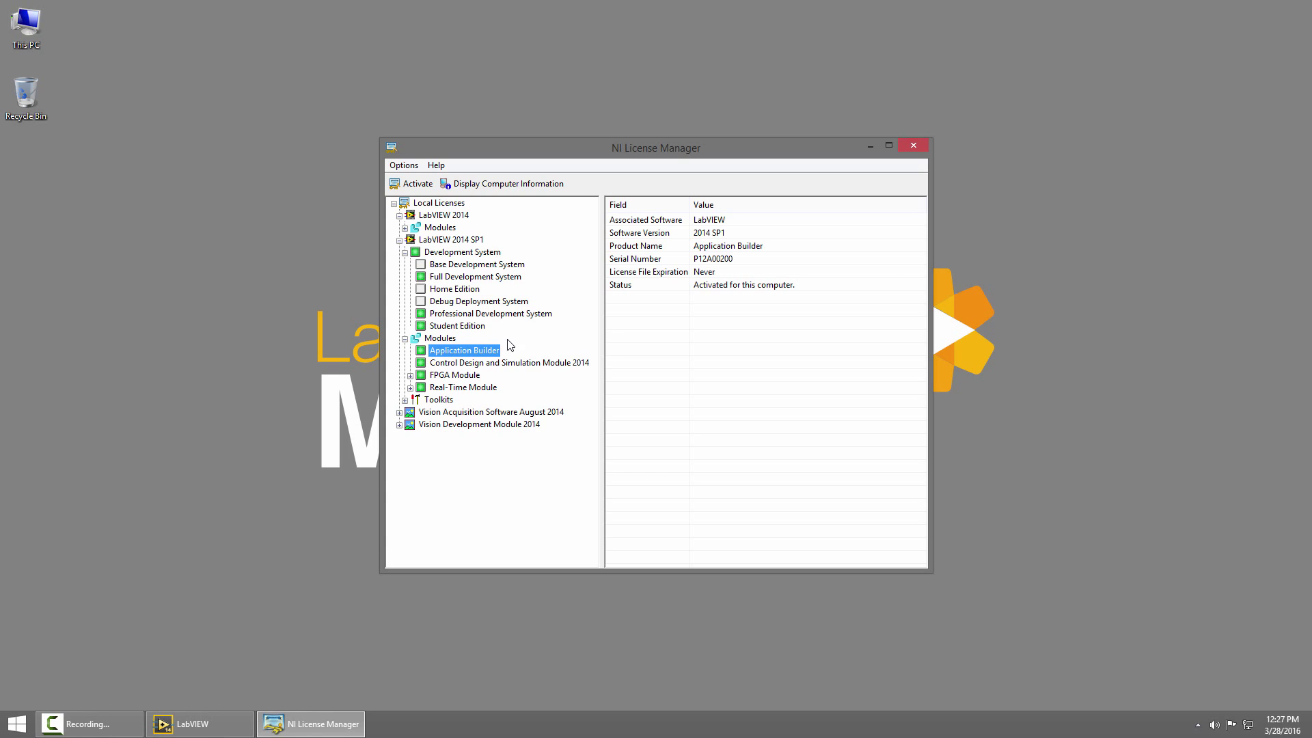
Close NI License Manager and launch VI Package Manager from LabVIEW's Tools menu.
{"action": "left_click", "coordinate": [921, 149]}
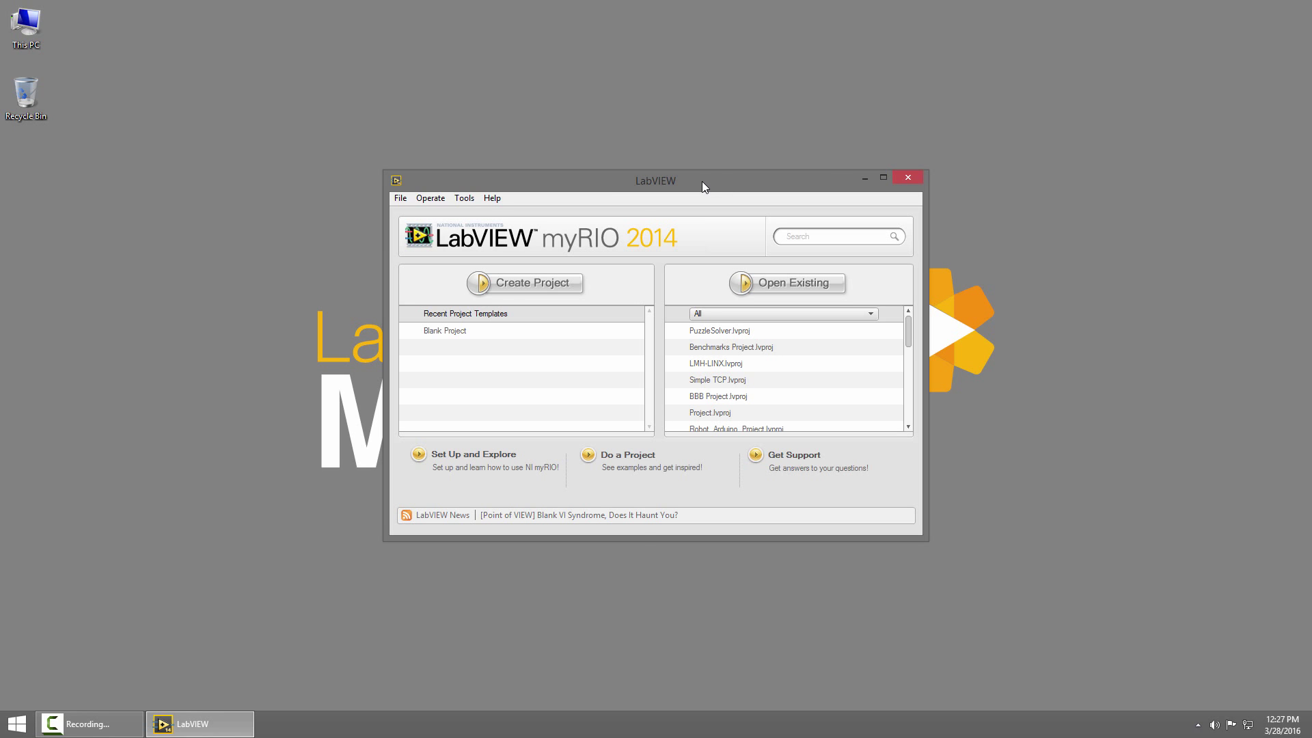
{"action": "left_click", "coordinate": [472, 198]}
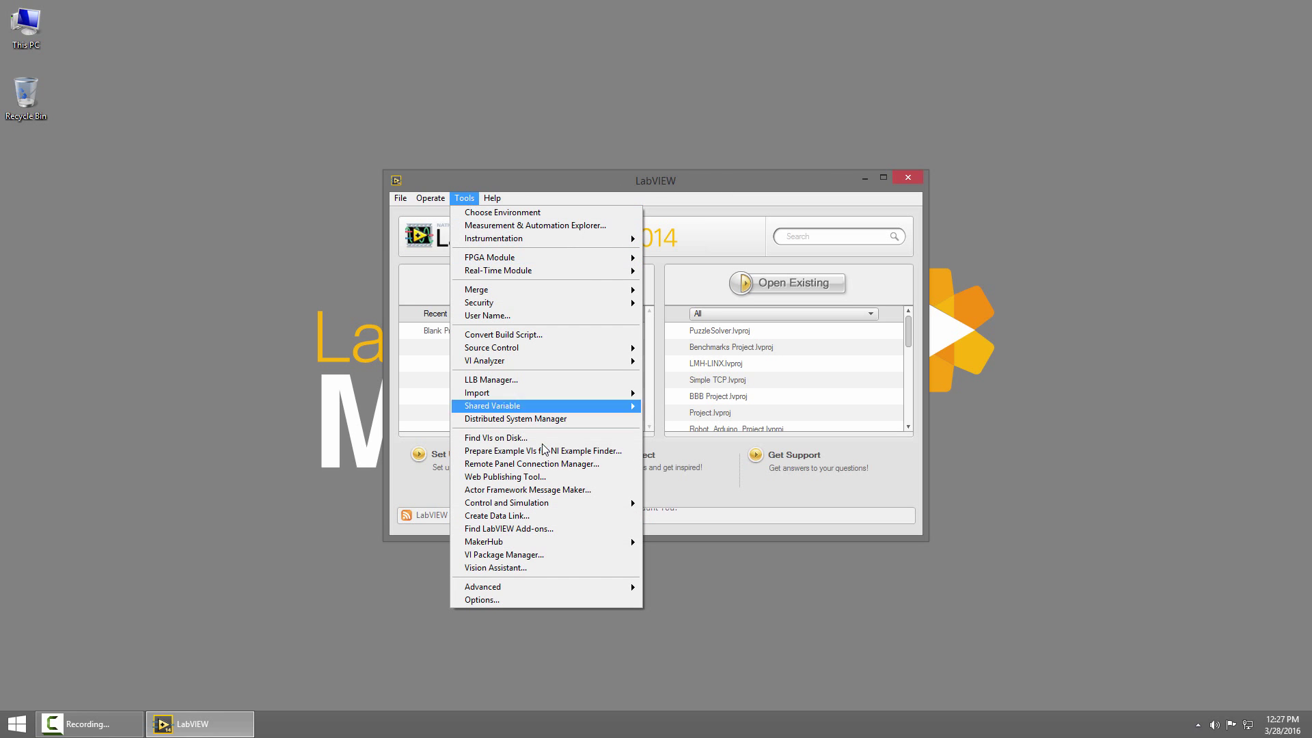
{"action": "left_click", "coordinate": [577, 555]}
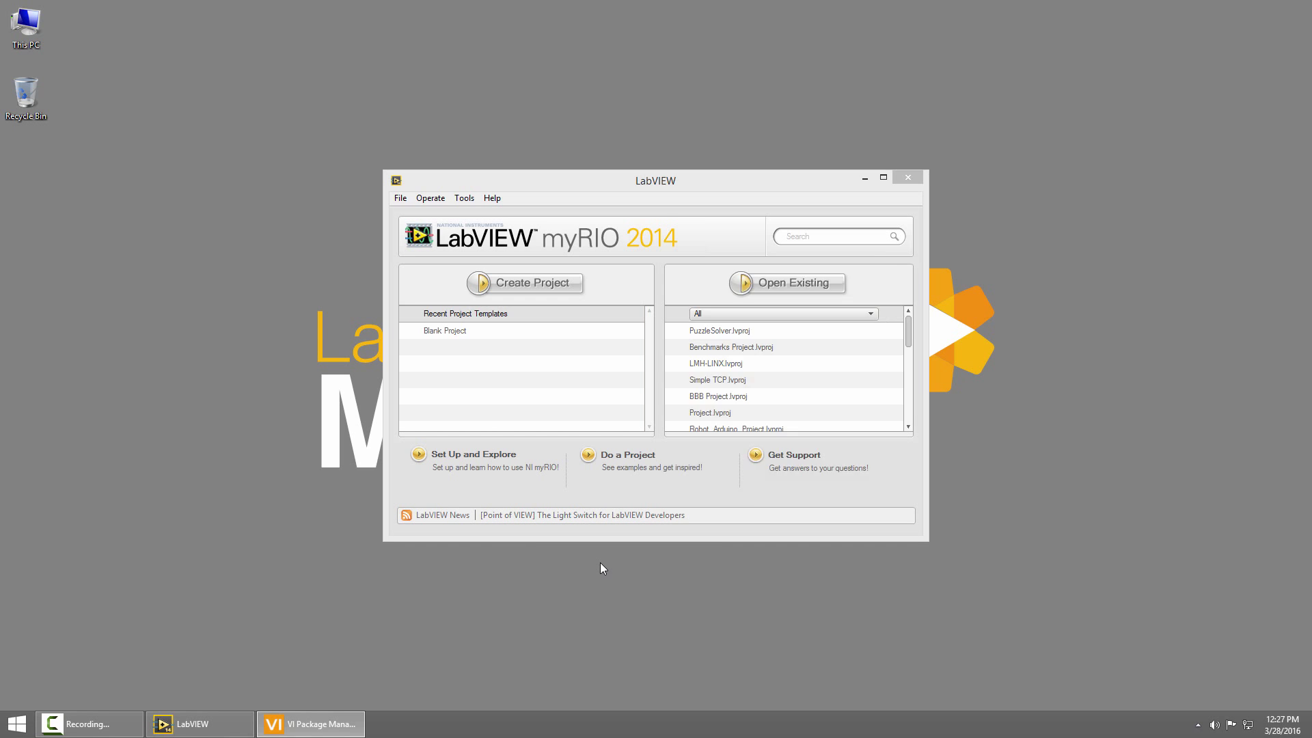
Check all VIPM package repositories for updates and acknowledge that none were found.
{"action": "left_click", "coordinate": [791, 226]}
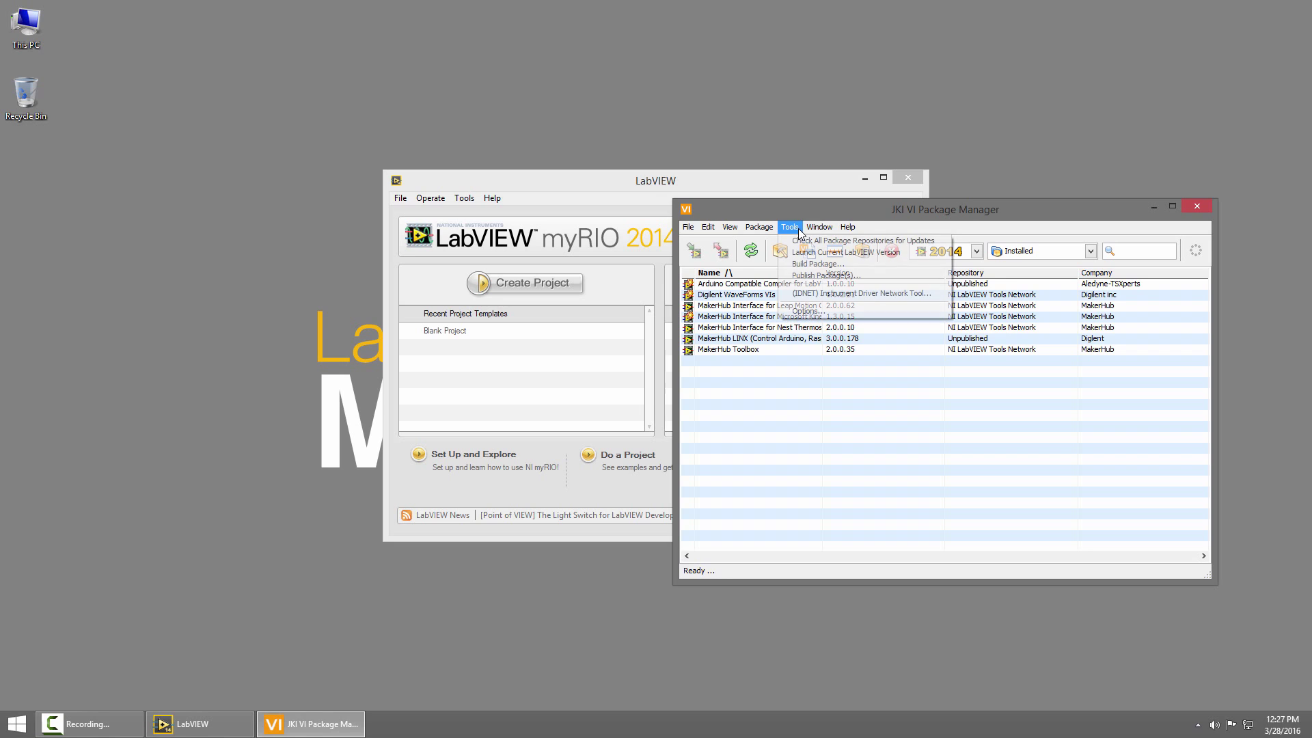
{"action": "left_click", "coordinate": [791, 227]}
{"action": "left_click", "coordinate": [790, 227]}
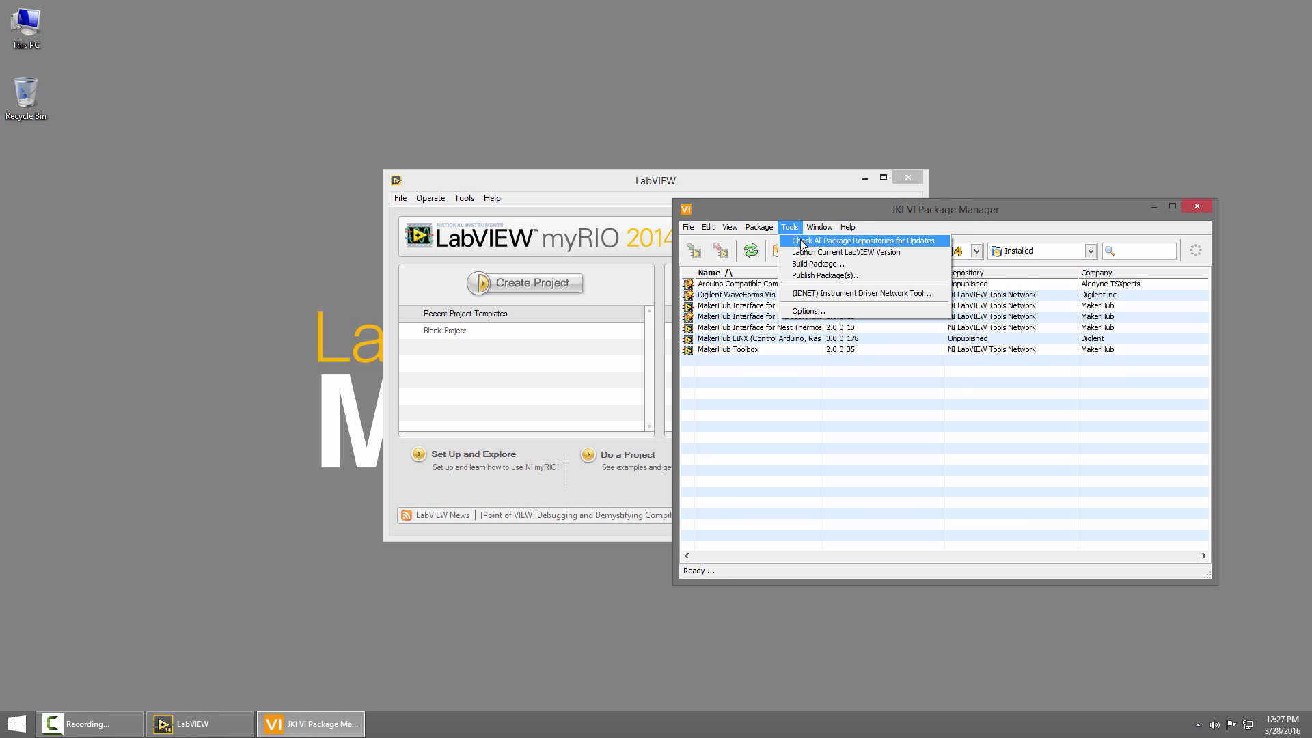
{"action": "left_click", "coordinate": [802, 241]}
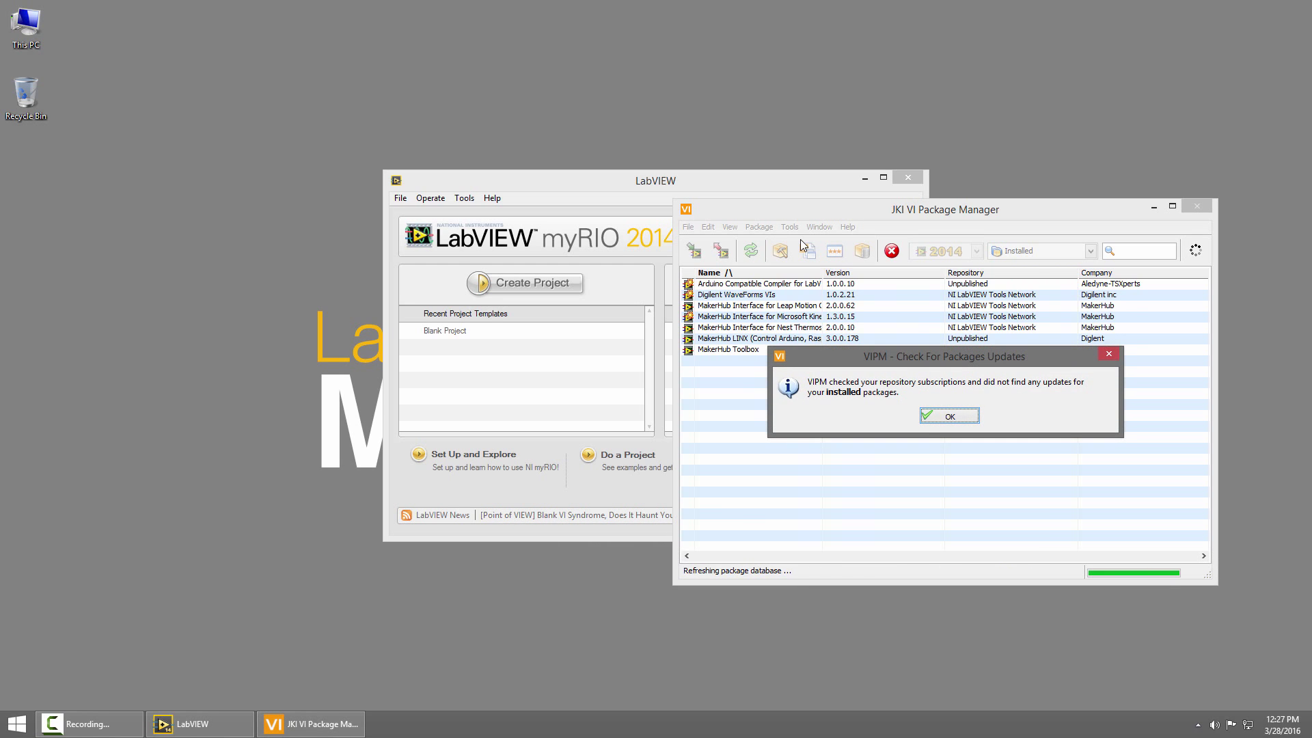
{"action": "left_click", "coordinate": [953, 418]}
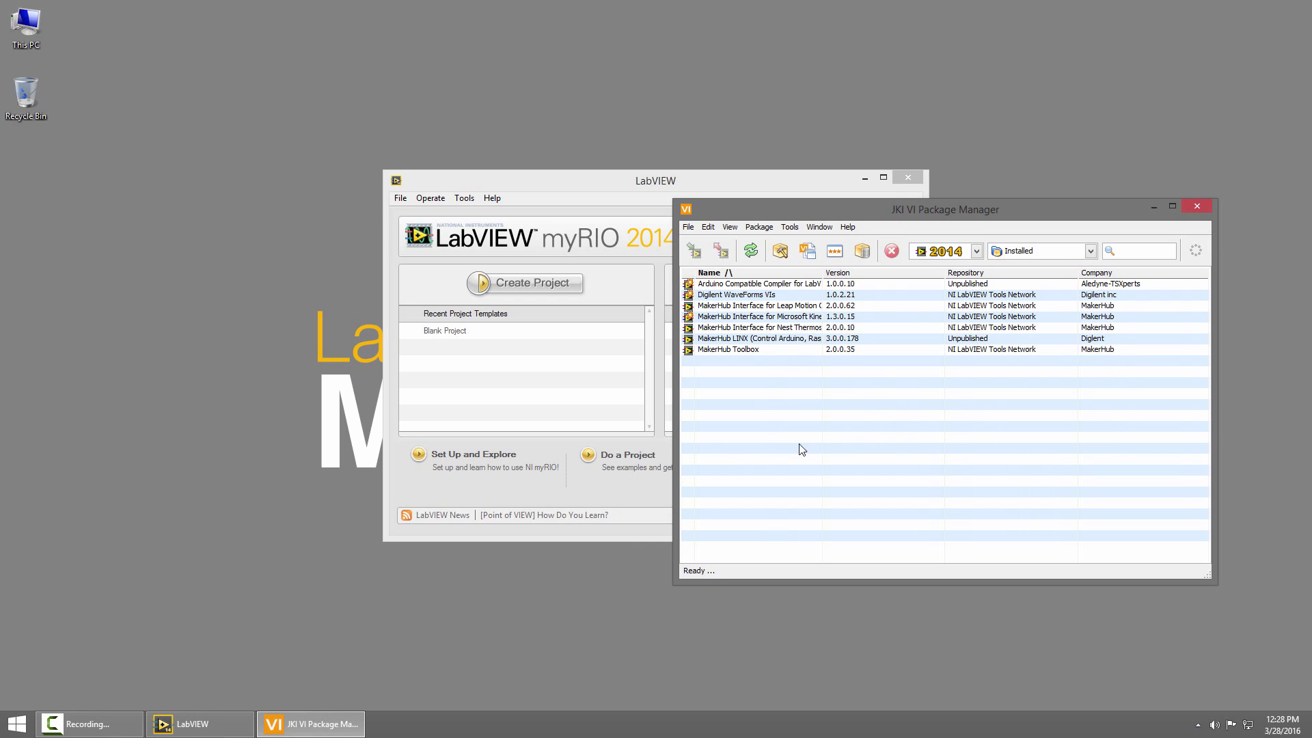
Open Chrome and go to the labviewmakerhub.com LINX page.
{"action": "left_click", "coordinate": [16, 725]}
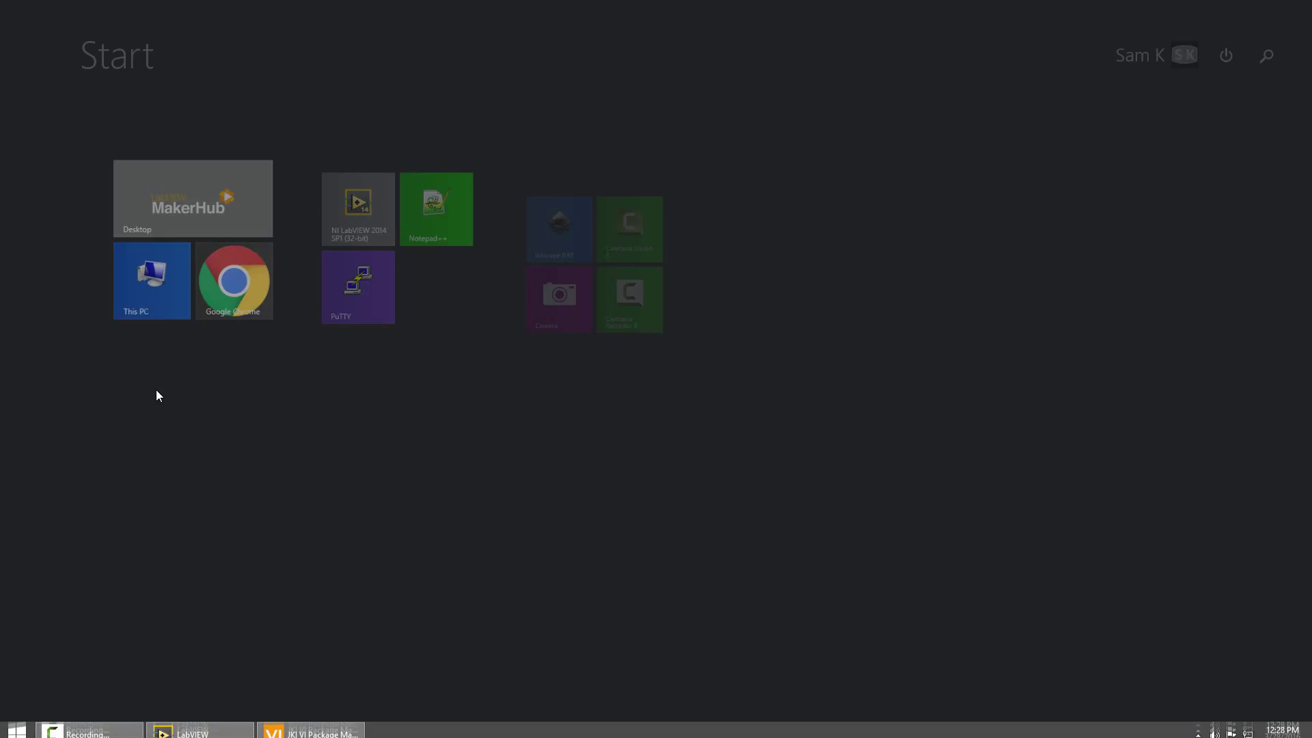
{"action": "left_click", "coordinate": [210, 288]}
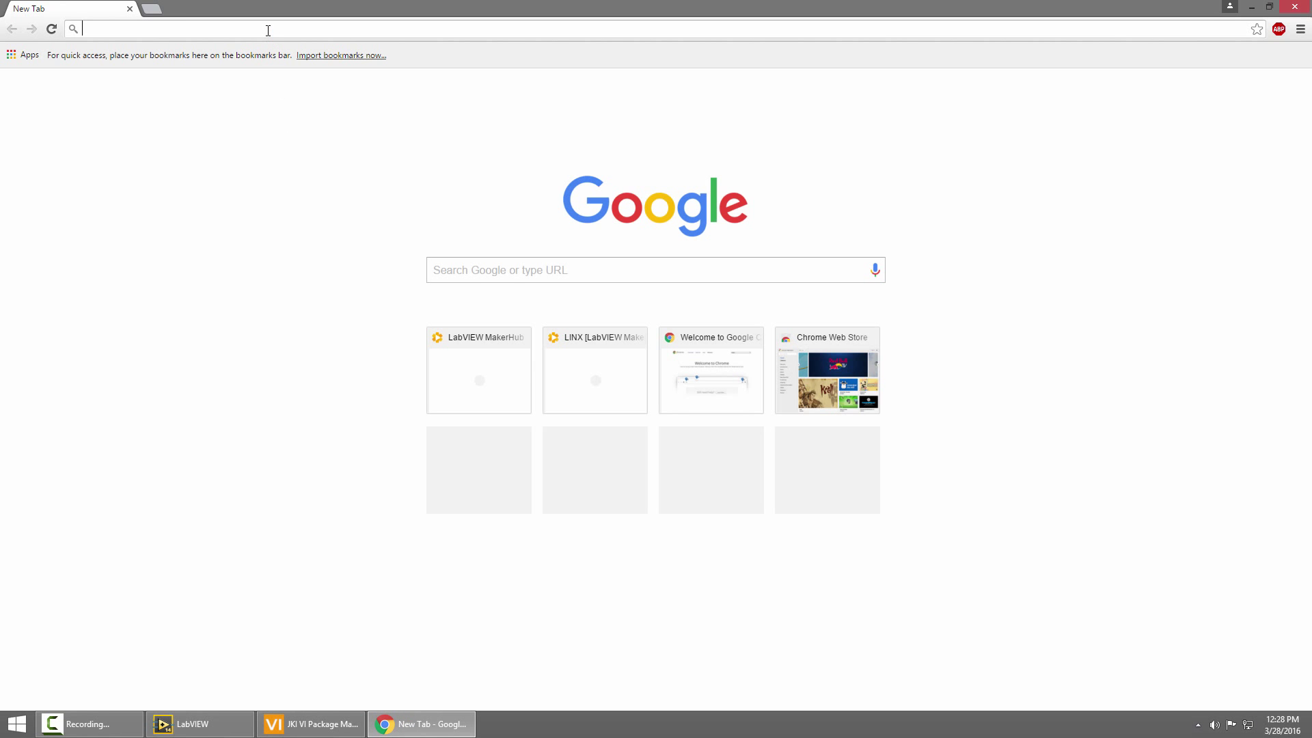
{"action": "type", "text": "lab"}
{"action": "key", "text": "Right"}
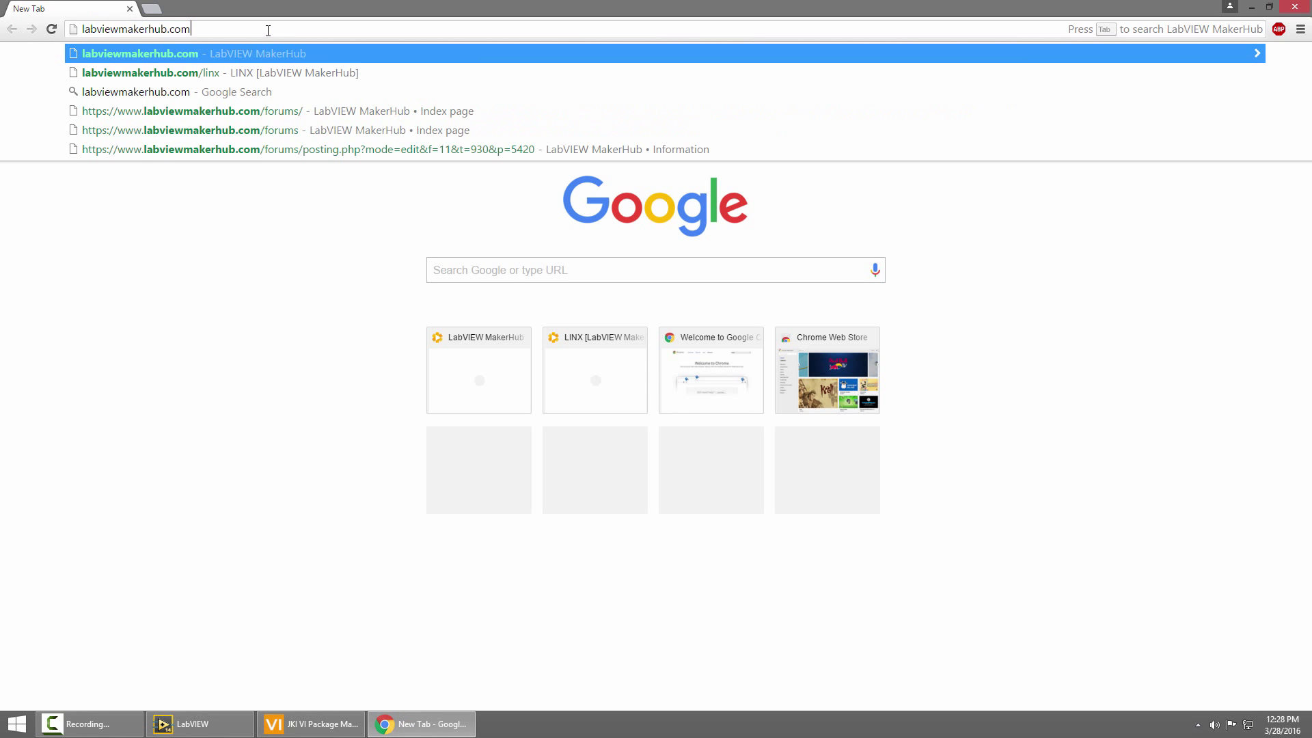
{"action": "key", "text": "Down"}
{"action": "key", "text": "Return"}
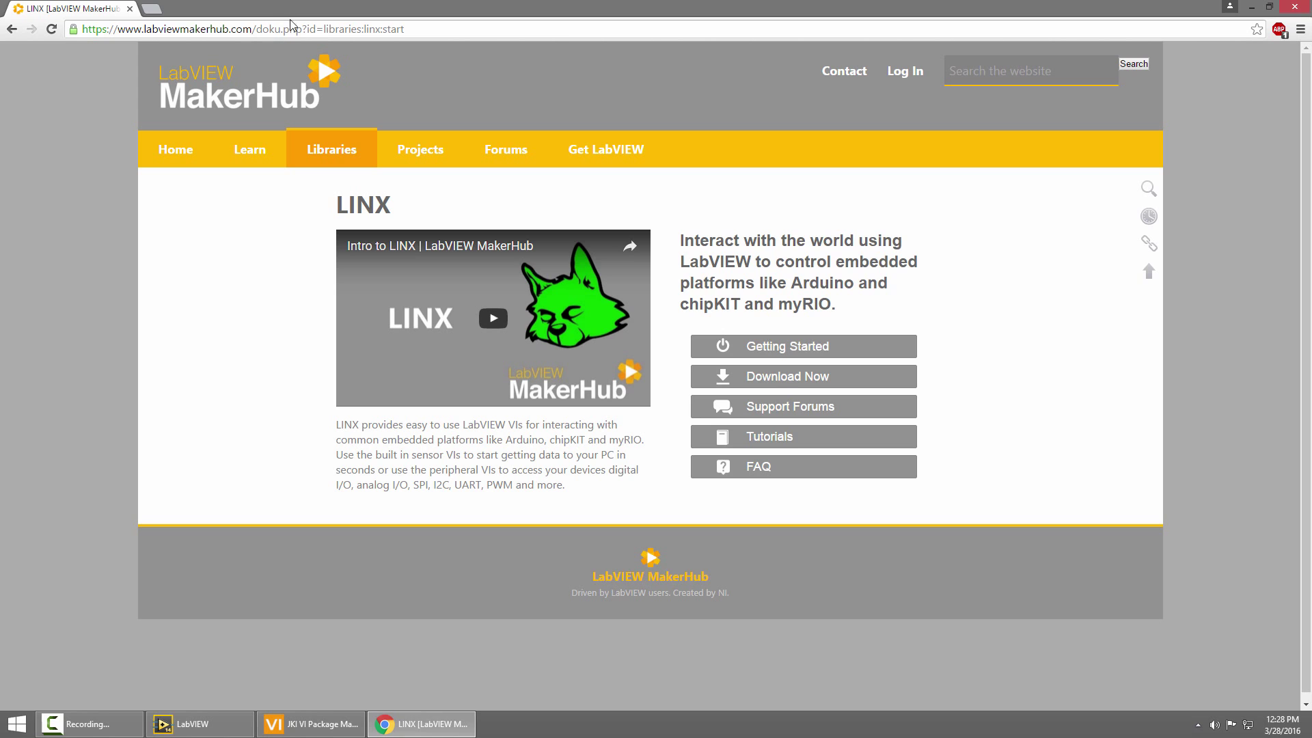
Follow Download Now to NI's Download LINX page, skip the survey, and request the toolkit.
{"action": "left_click", "coordinate": [785, 379]}
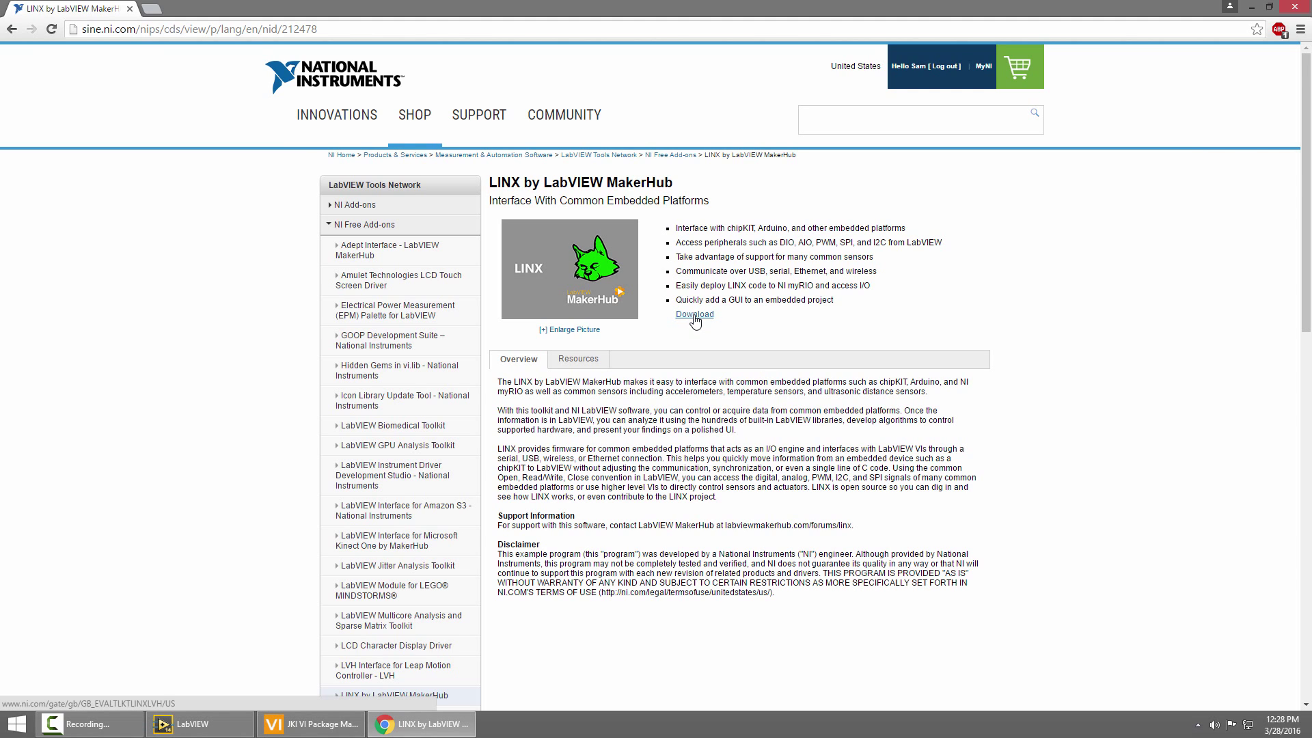
{"action": "left_click", "coordinate": [695, 316]}
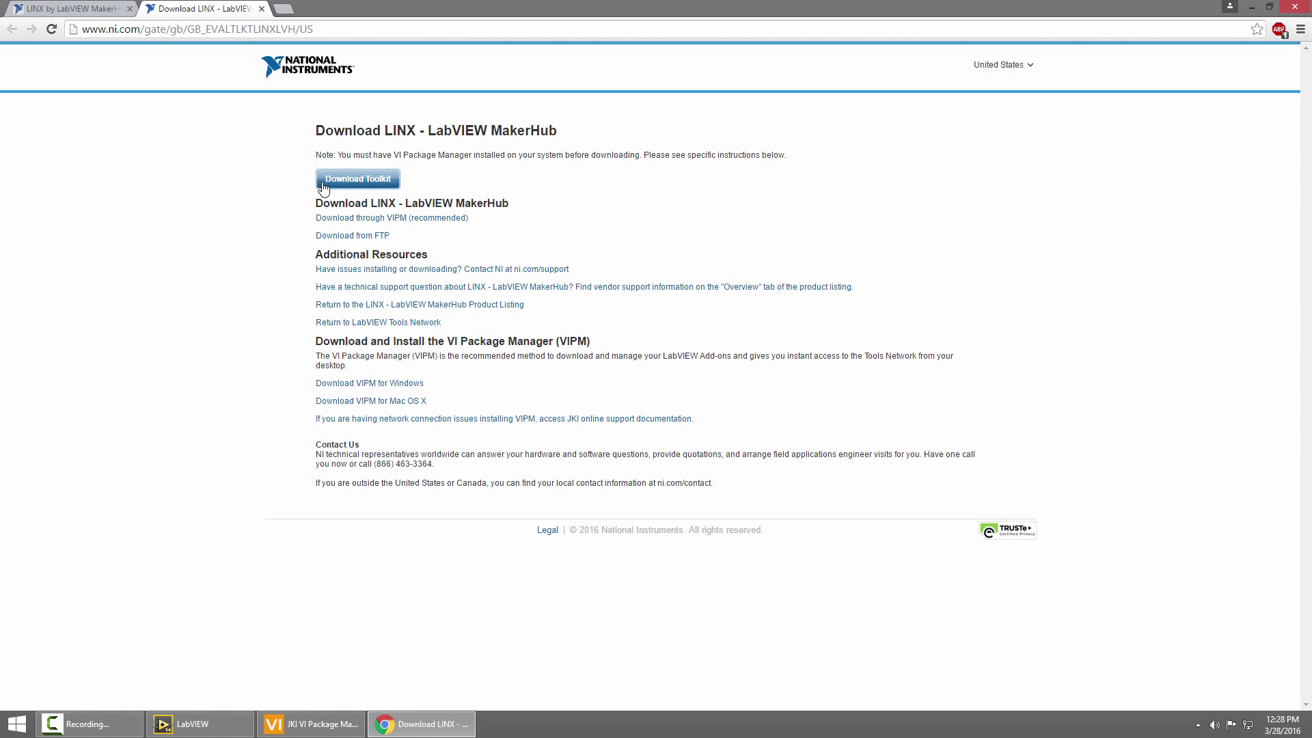
{"action": "left_click", "coordinate": [373, 181]}
{"action": "left_click", "coordinate": [596, 445]}
{"action": "left_click", "coordinate": [355, 182]}
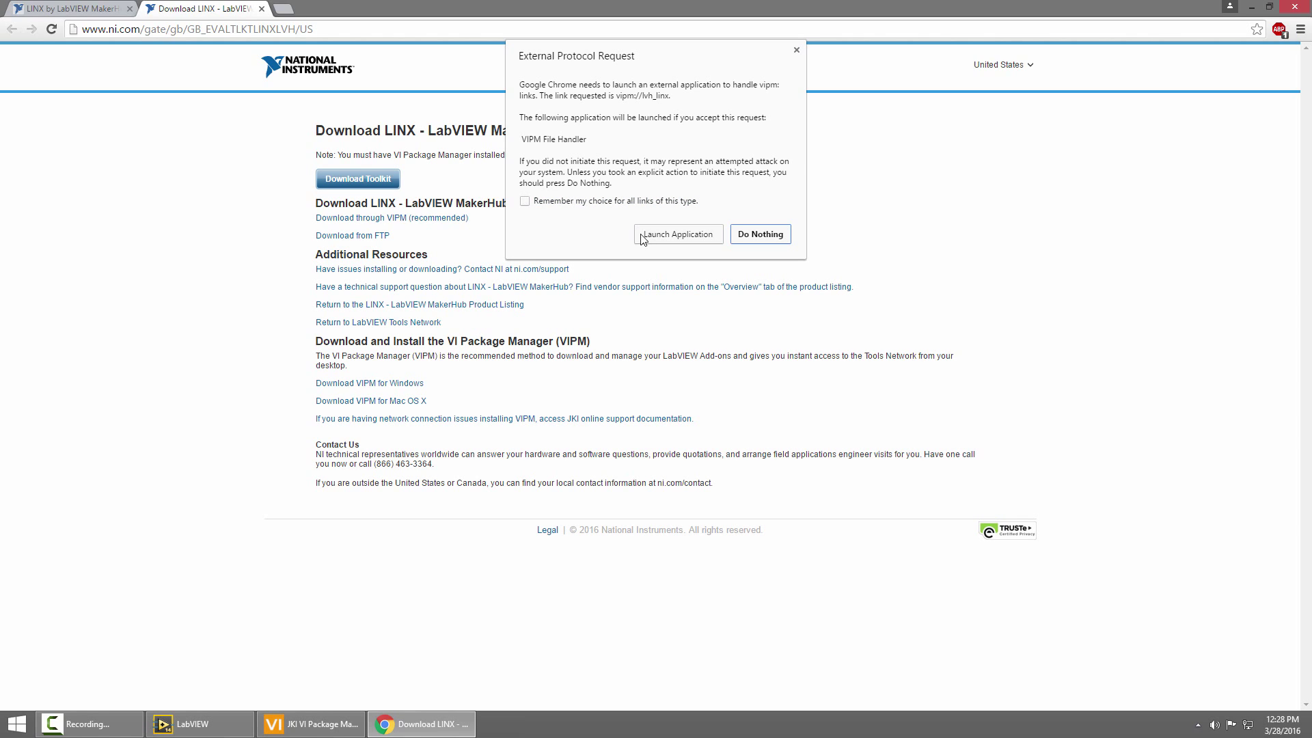
Let Chrome open VIPM, keep LabVIEW 2014 as target, and install MakerHub LINX 3.0.0.179.
{"action": "left_click", "coordinate": [672, 241]}
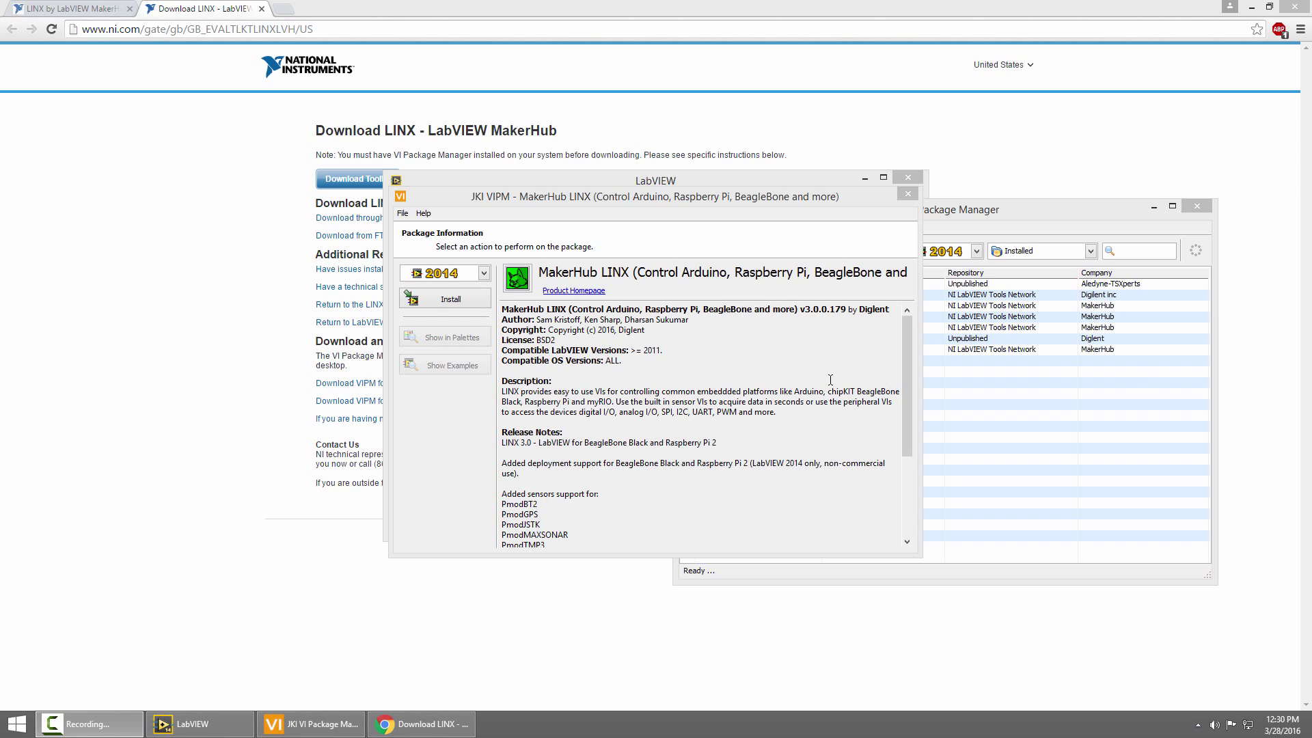
{"action": "mouse_move", "coordinate": [801, 311]}
{"action": "left_mouse_down"}
{"action": "mouse_move", "coordinate": [851, 315]}
{"action": "mouse_move", "coordinate": [824, 314]}
{"action": "left_mouse_up"}
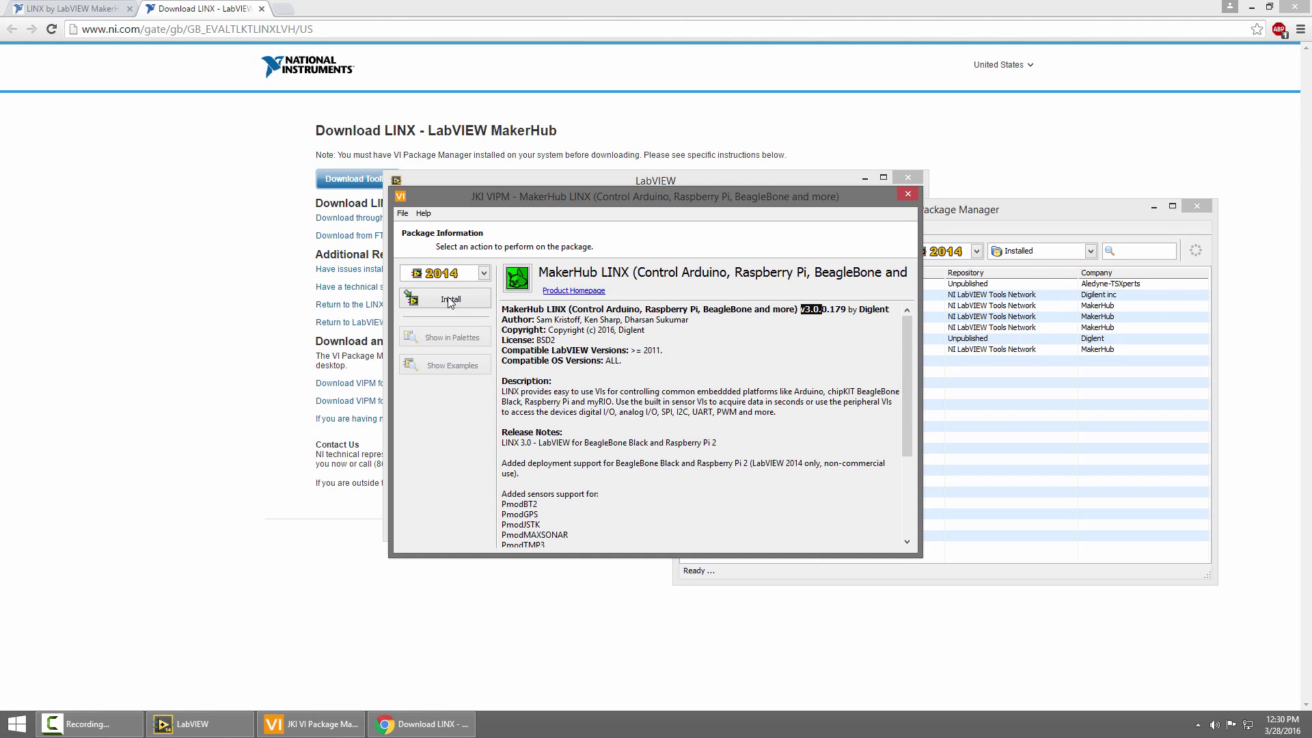
{"action": "left_click", "coordinate": [462, 276]}
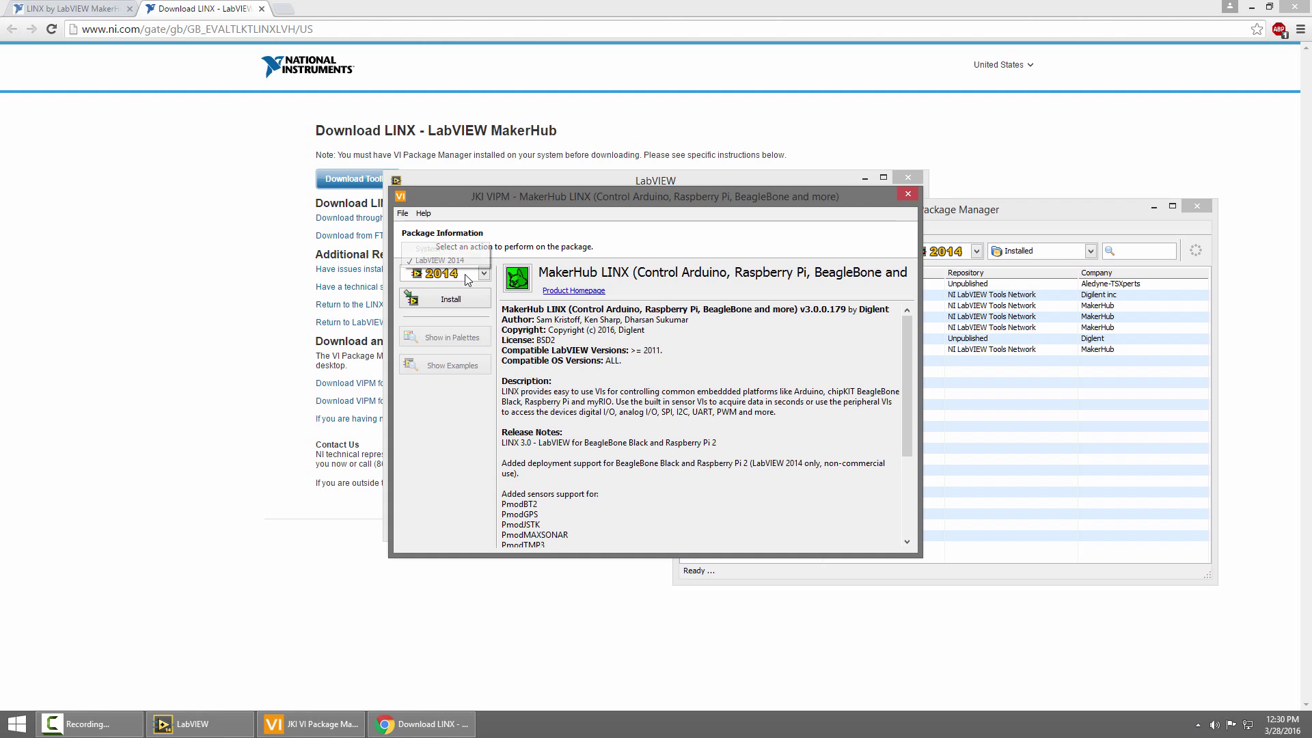
{"action": "left_click", "coordinate": [465, 284]}
{"action": "left_click", "coordinate": [452, 301]}
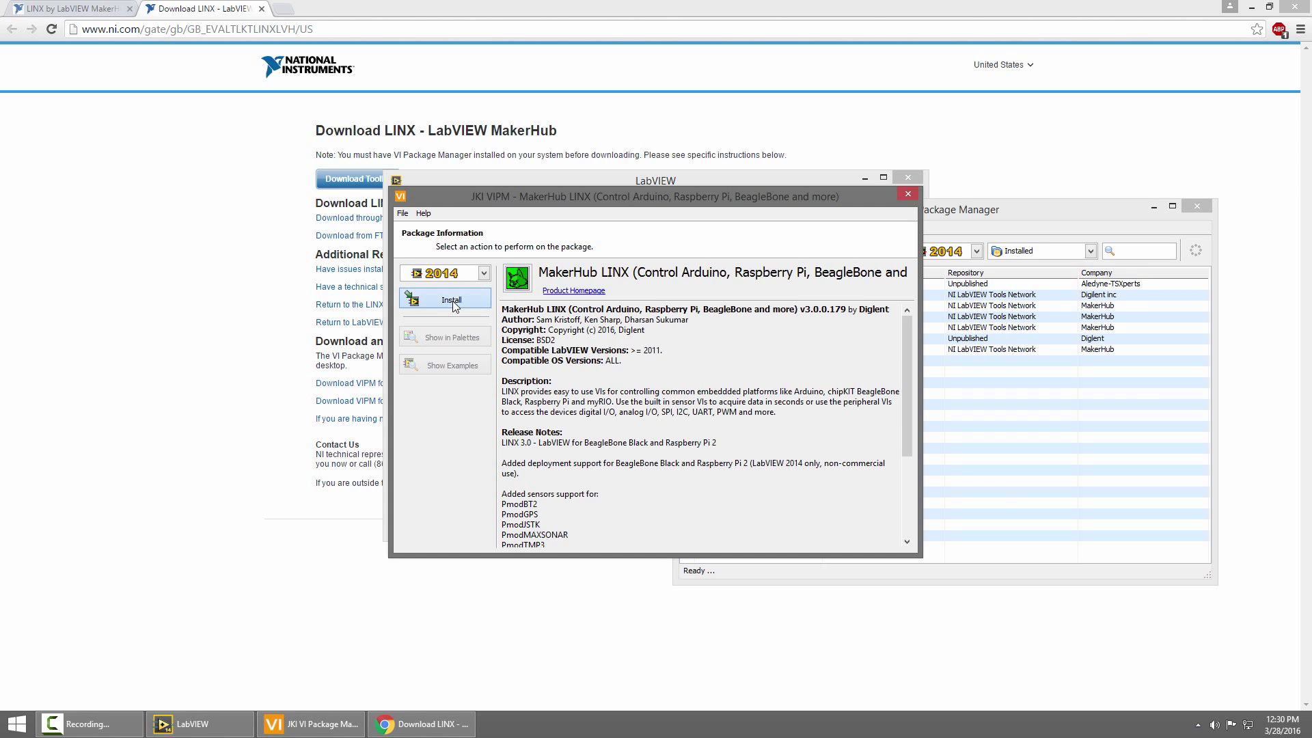
Accept the LINX license, acknowledge the restart notice, finish installing, and close the package window.
{"action": "left_click", "coordinate": [923, 482]}
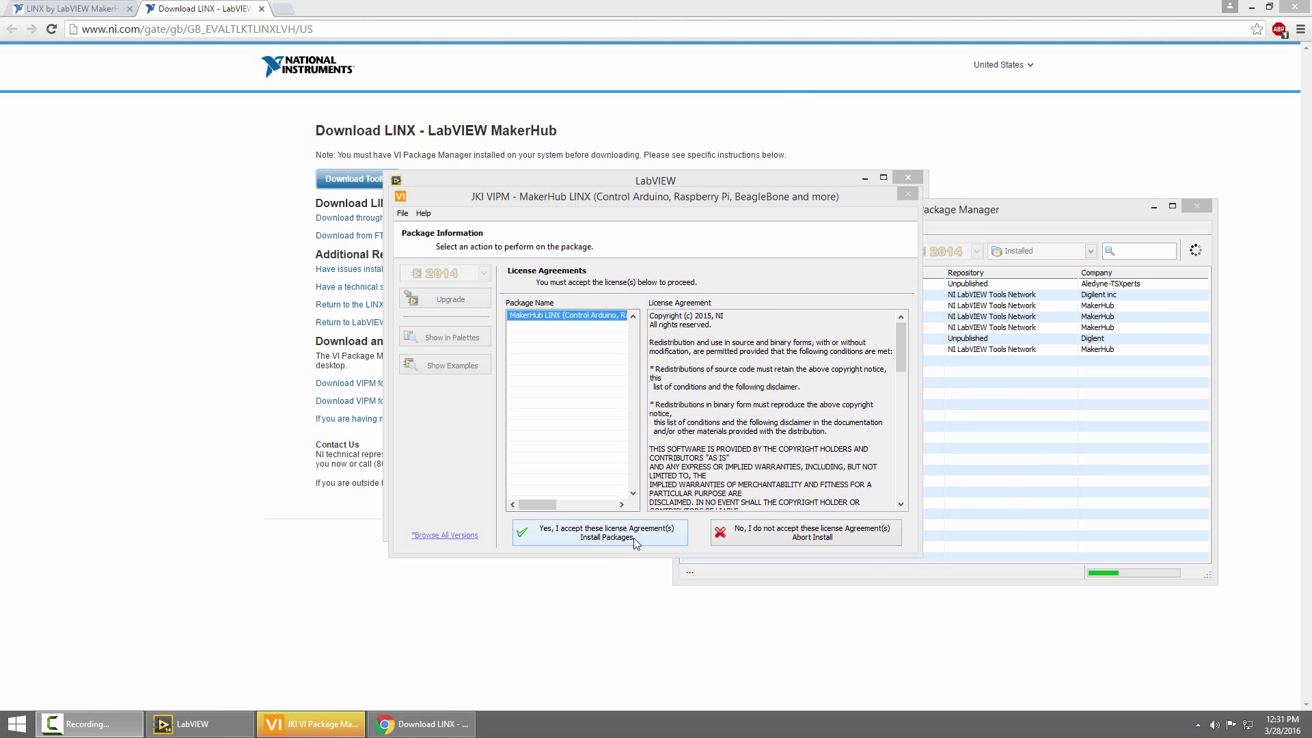
{"action": "left_click", "coordinate": [640, 537]}
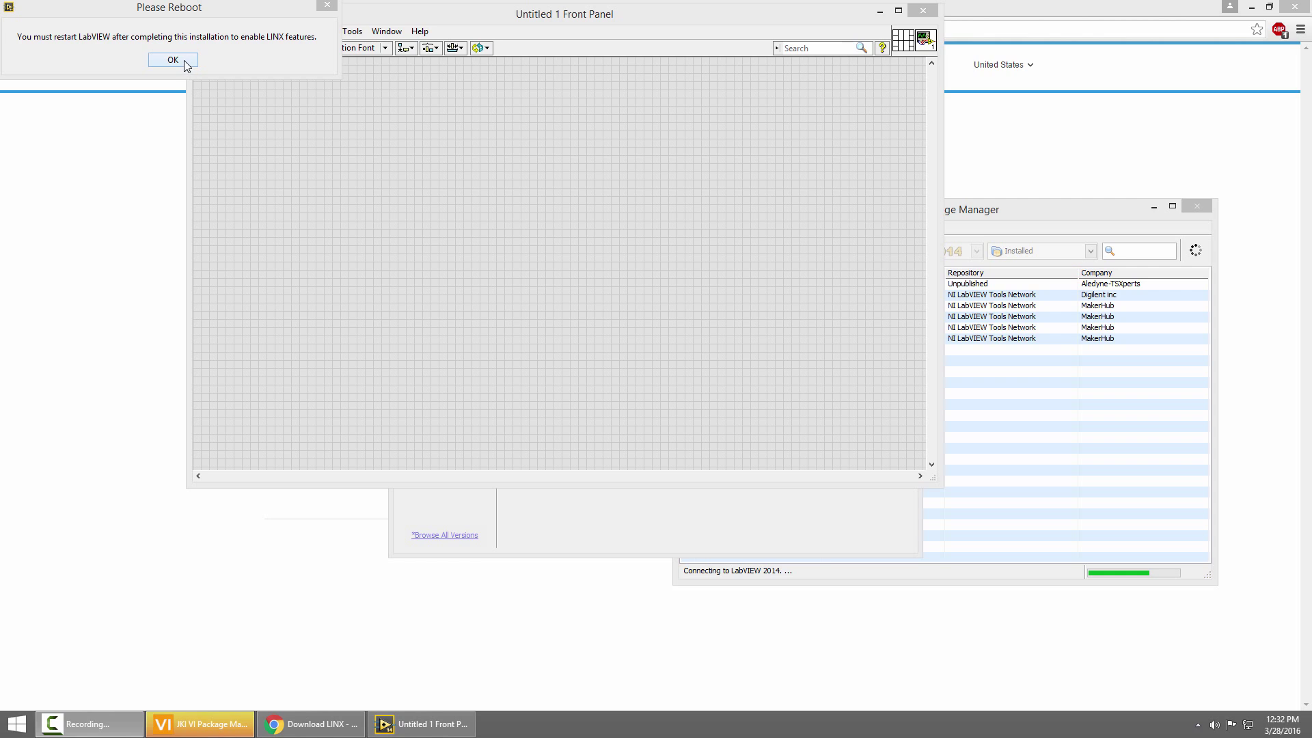
{"action": "left_click", "coordinate": [179, 60]}
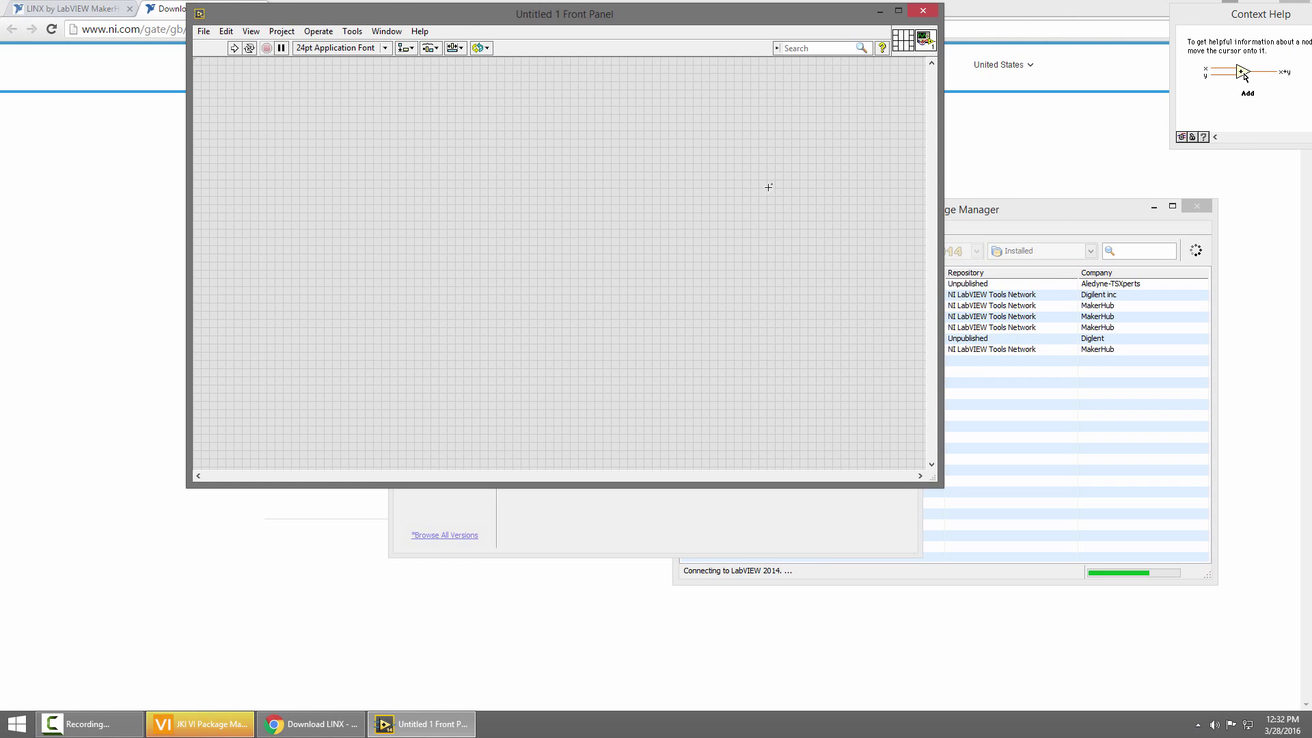
{"action": "left_click_drag", "start_coordinate": [638, 17], "coordinate": [636, 20]}
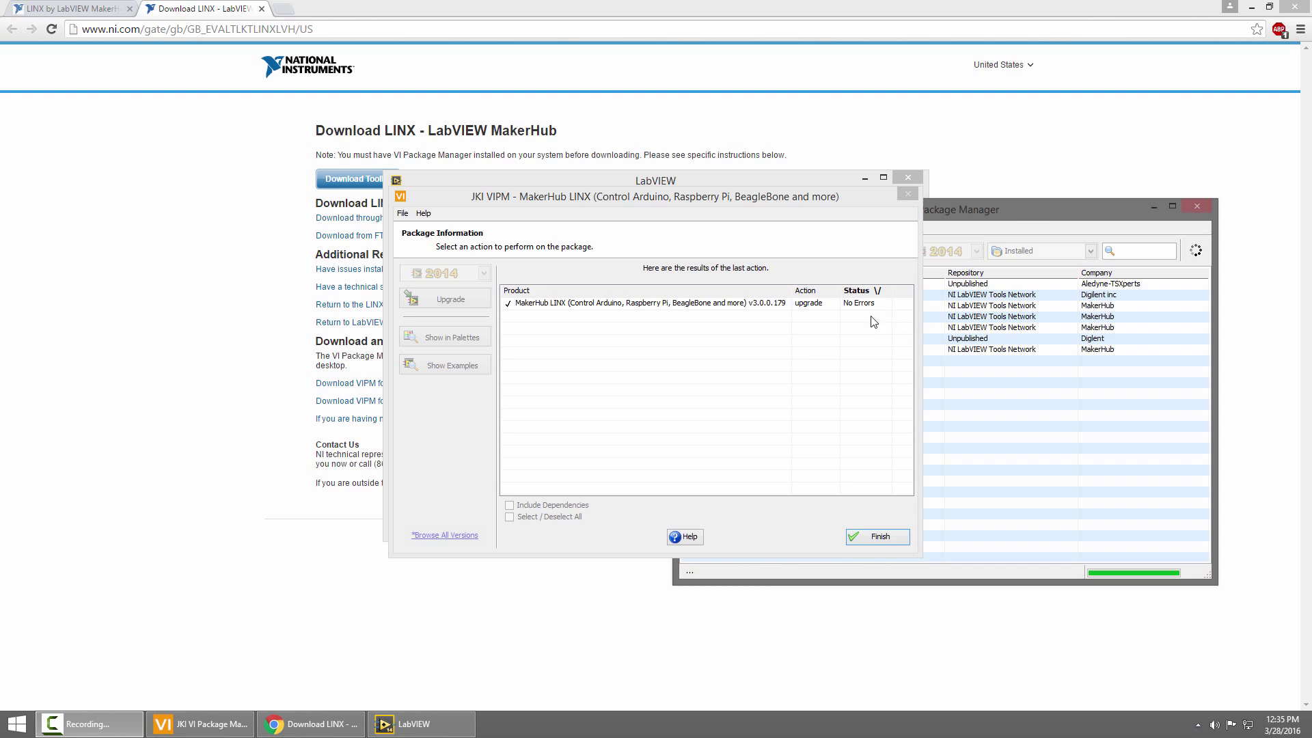
{"action": "left_click", "coordinate": [888, 539]}
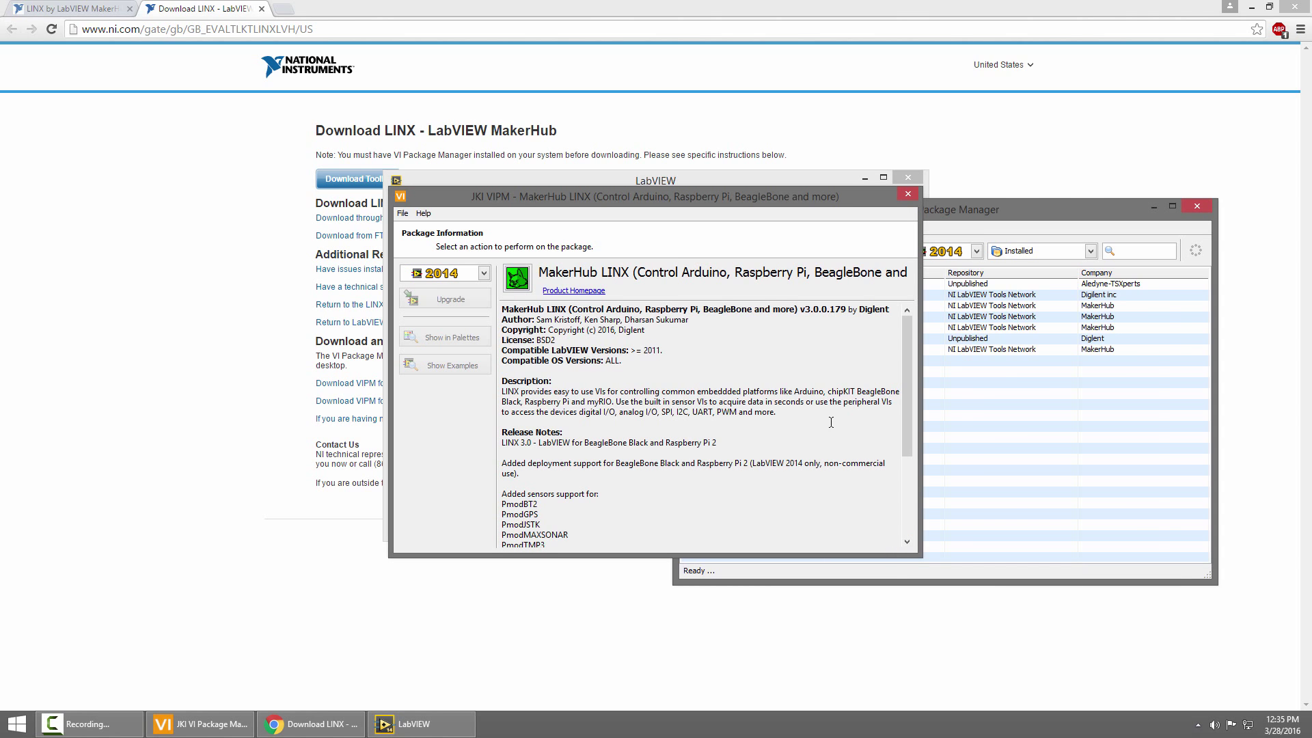
{"action": "left_click", "coordinate": [908, 196]}
Minimize VI Package Manager and close LabVIEW so it restarts with LINX loaded.
{"action": "left_click", "coordinate": [1154, 206]}
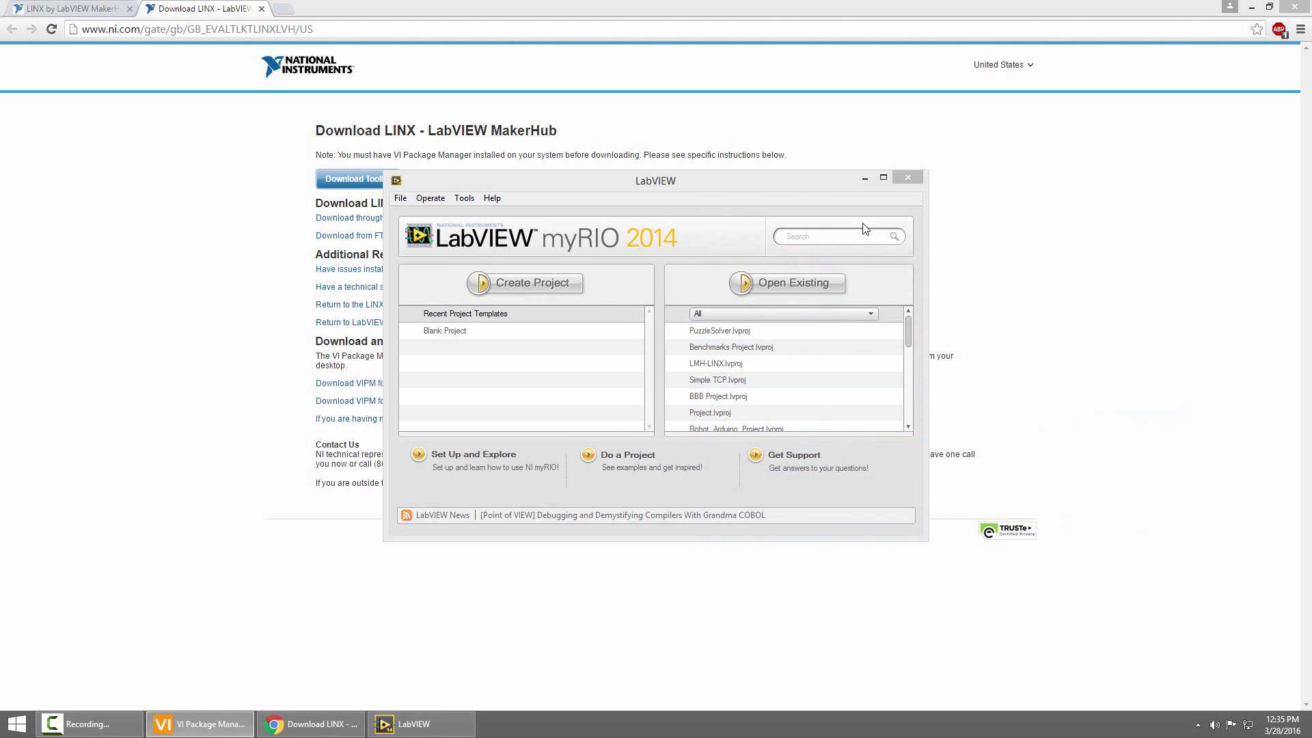
{"action": "left_click", "coordinate": [908, 179]}
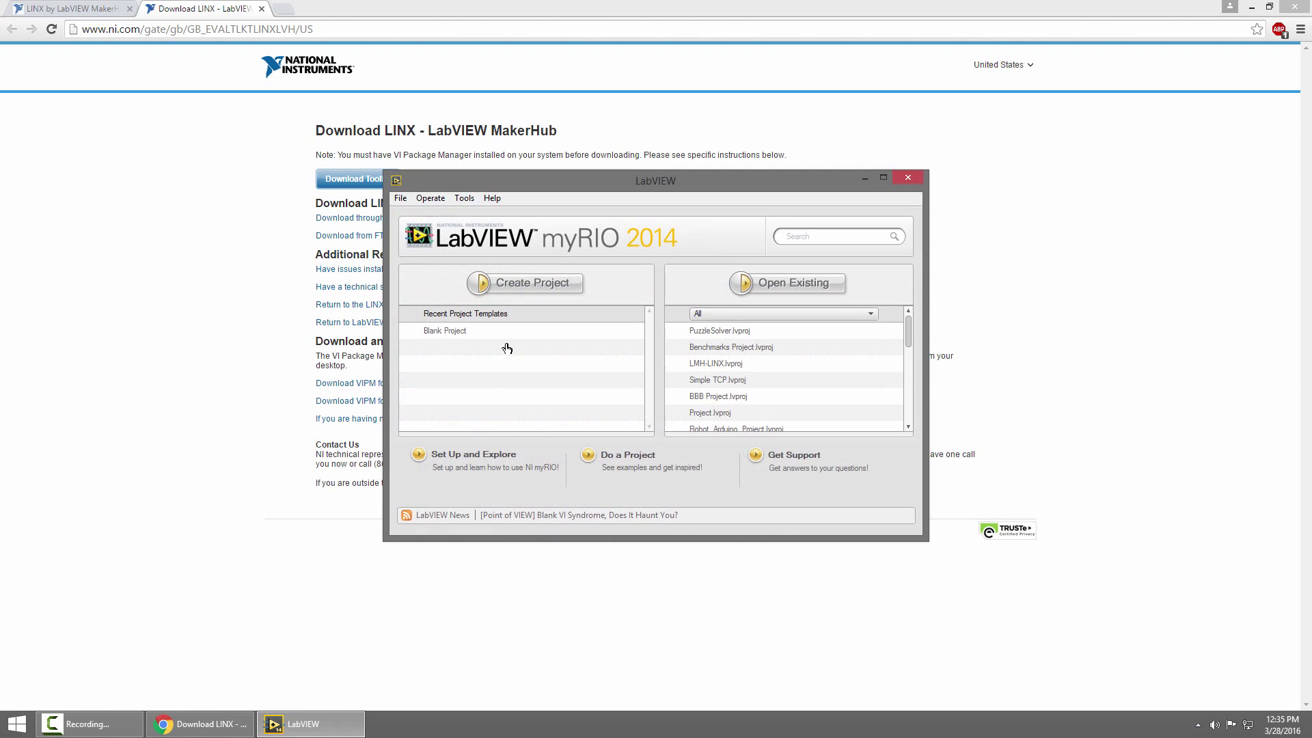
Show the Tools > MakerHub > LINX menu listing Generate Firmware Libraries, LINX Firmware Wizard, Target Configuration and myRIO Support.
{"action": "left_click", "coordinate": [466, 200]}
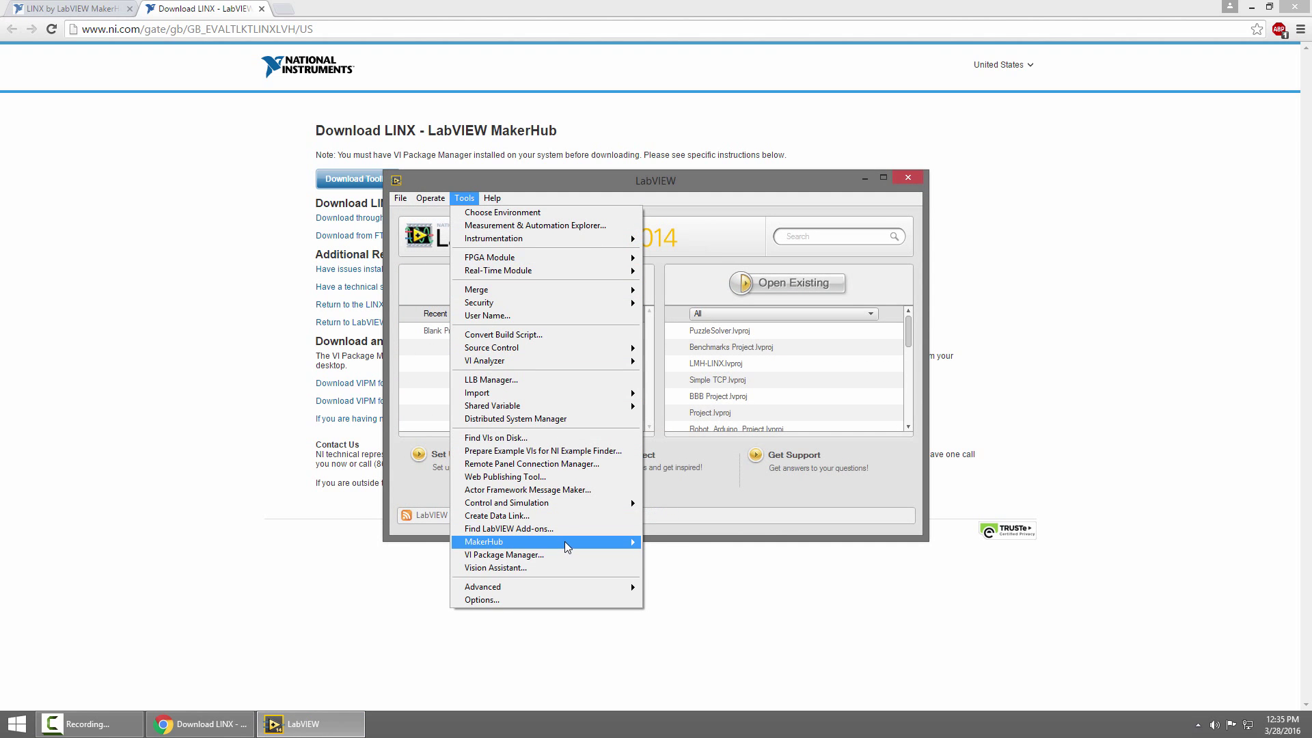
{"action": "mouse_move", "coordinate": [602, 542]}
{"action": "mouse_move", "coordinate": [668, 547]}
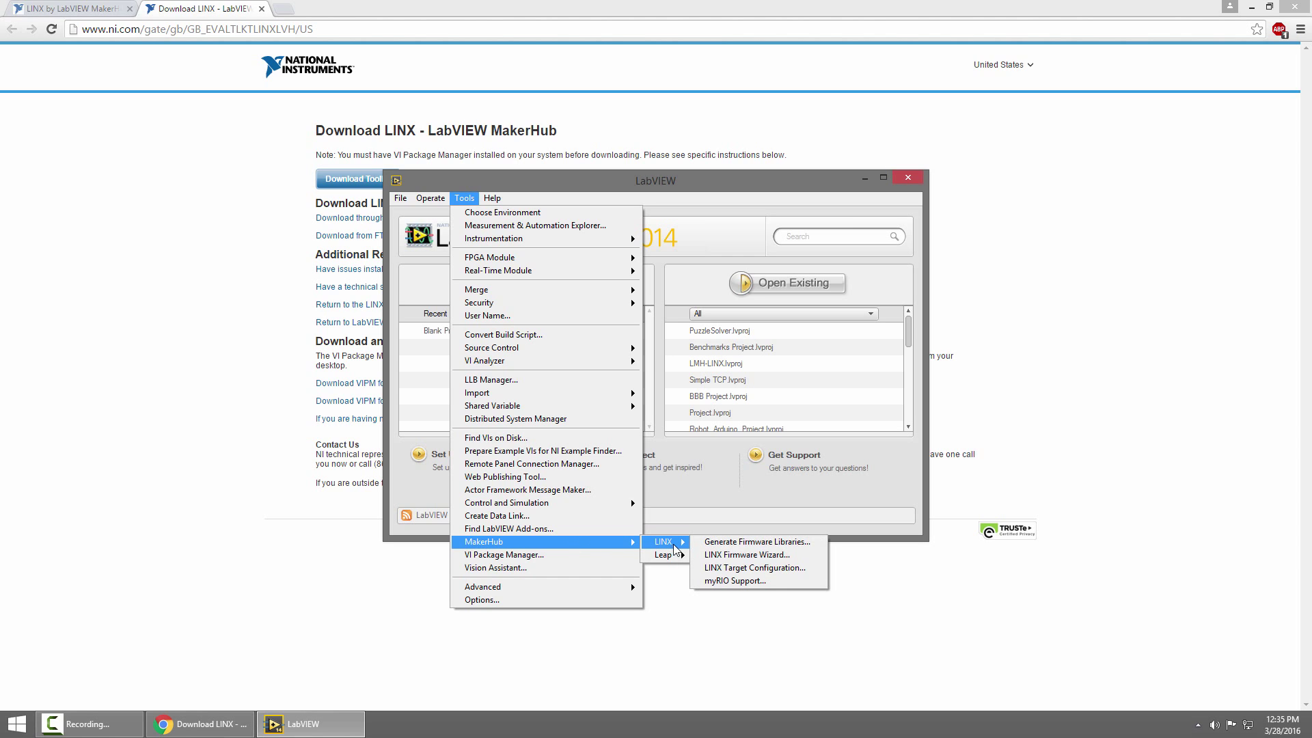